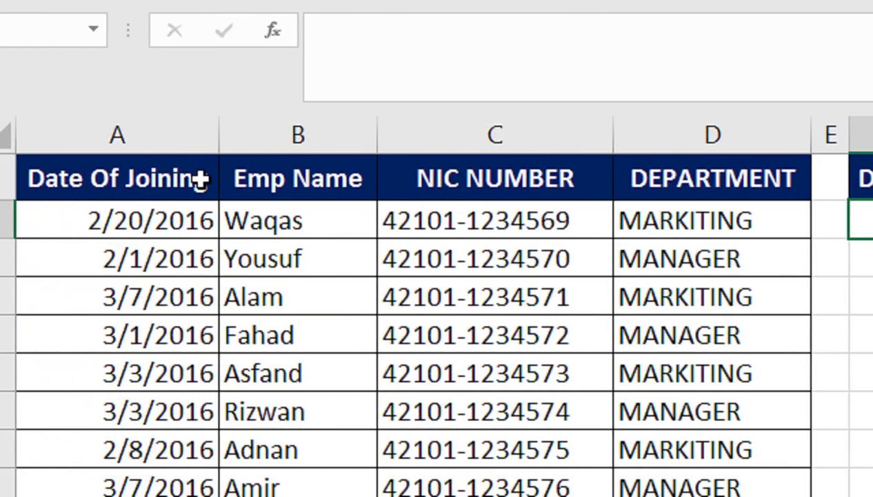
- Sort the table by Date Of Joining oldest first, then undo the sort to restore the original order
click(218, 180)
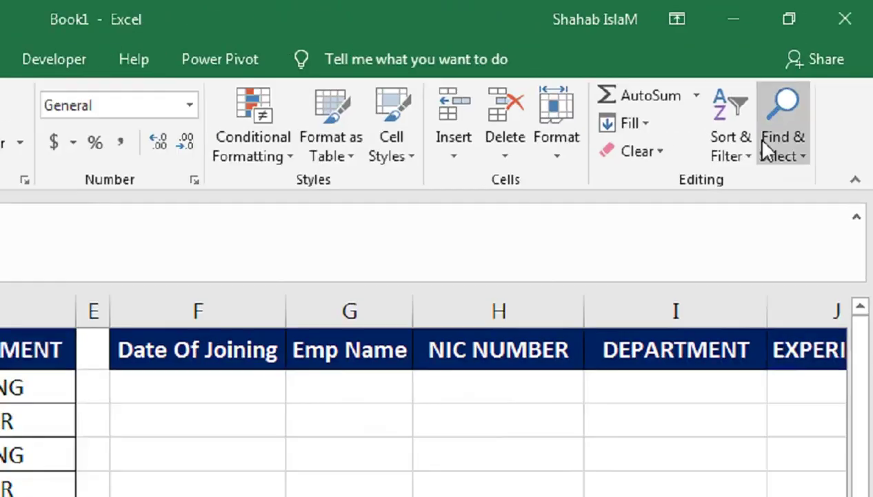
click(731, 146)
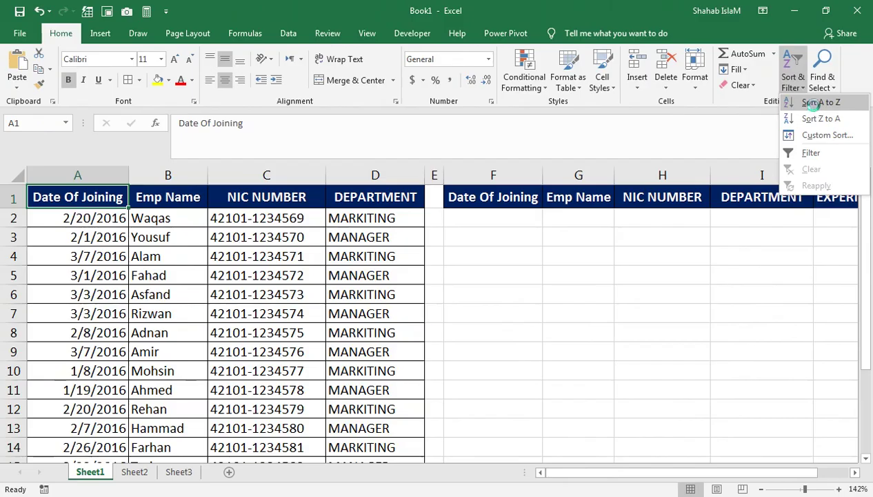
click(814, 103)
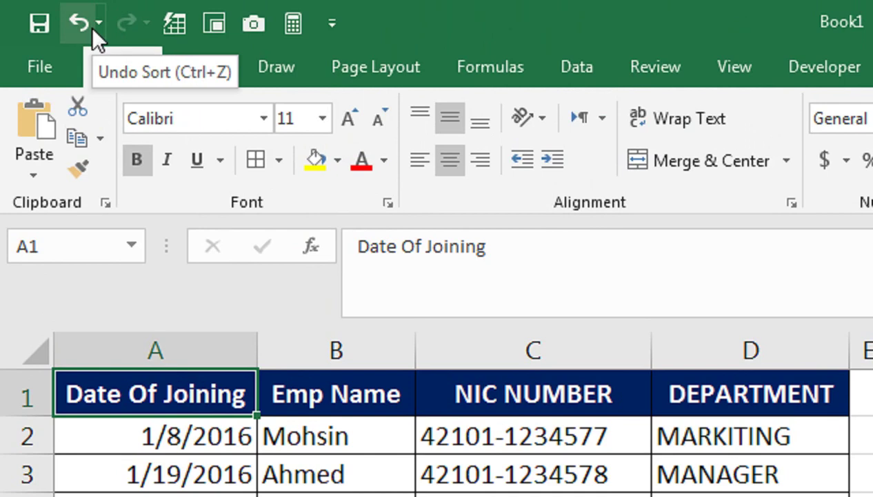
click(87, 27)
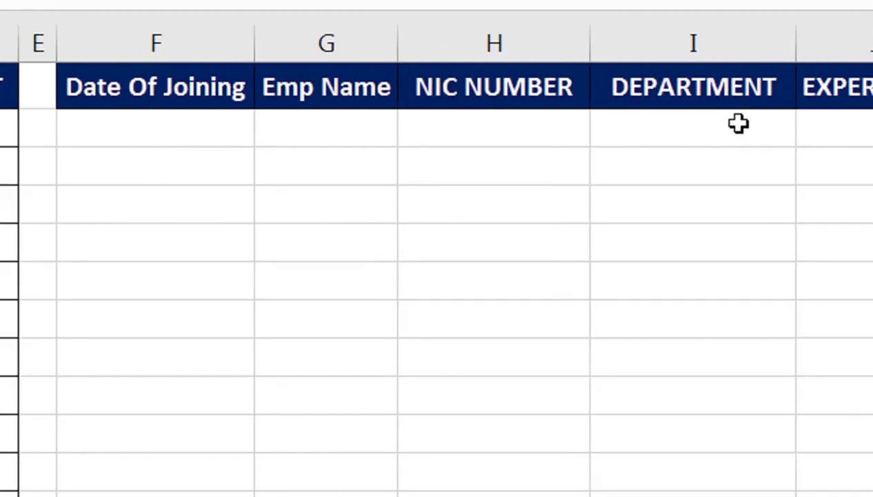
click(797, 129)
click(797, 129)
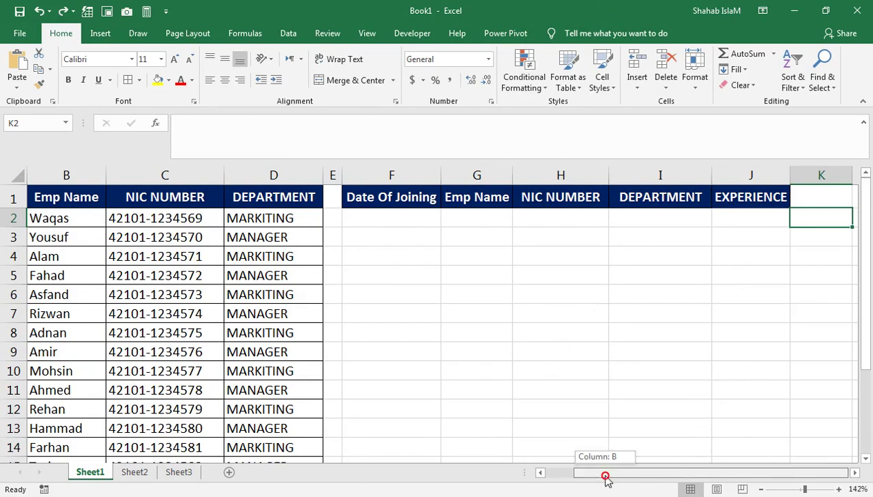
drag(606, 477, 580, 487)
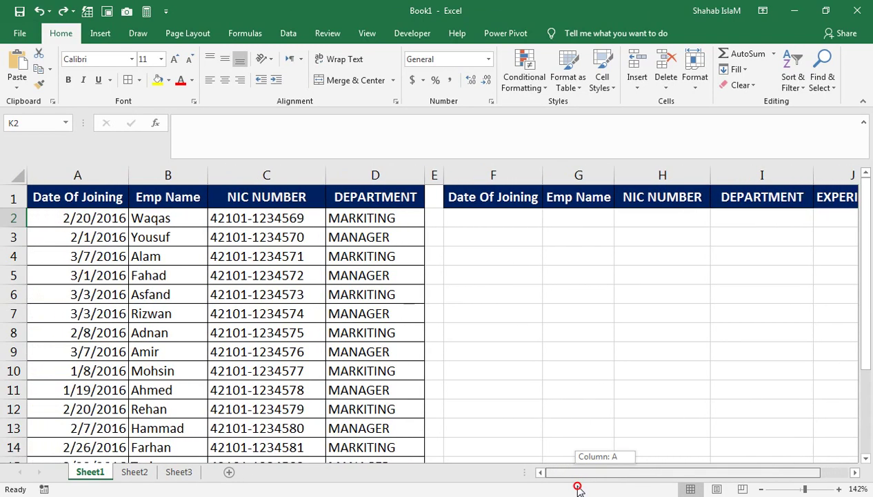
drag(579, 488, 580, 488)
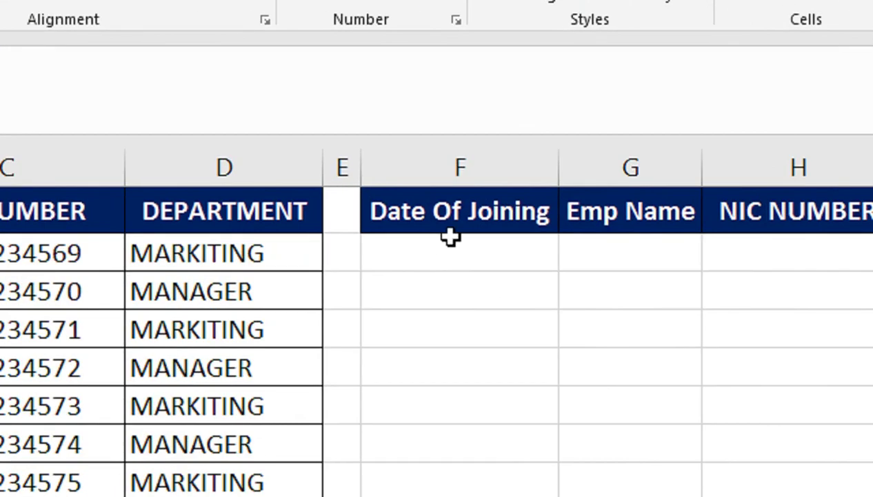
- In F2, start =SMALL( with the absolute range $A$2:$A$1048576 followed by a comma
click(496, 218)
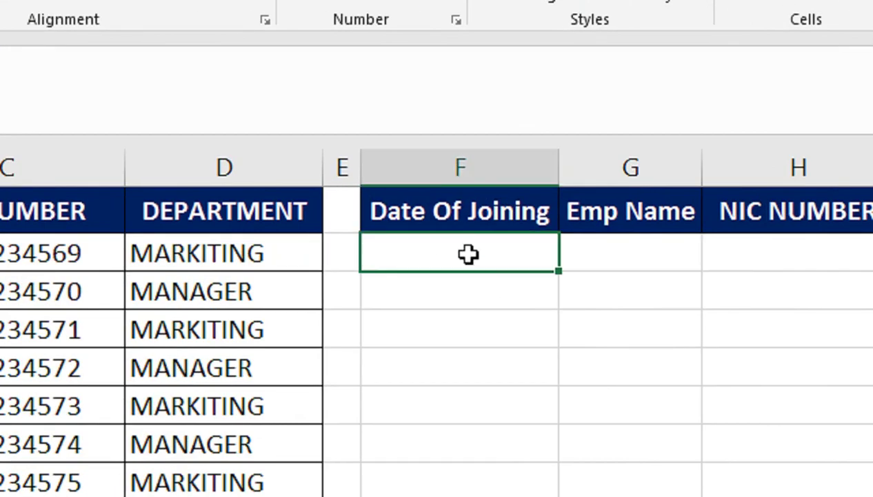
text(=SM)
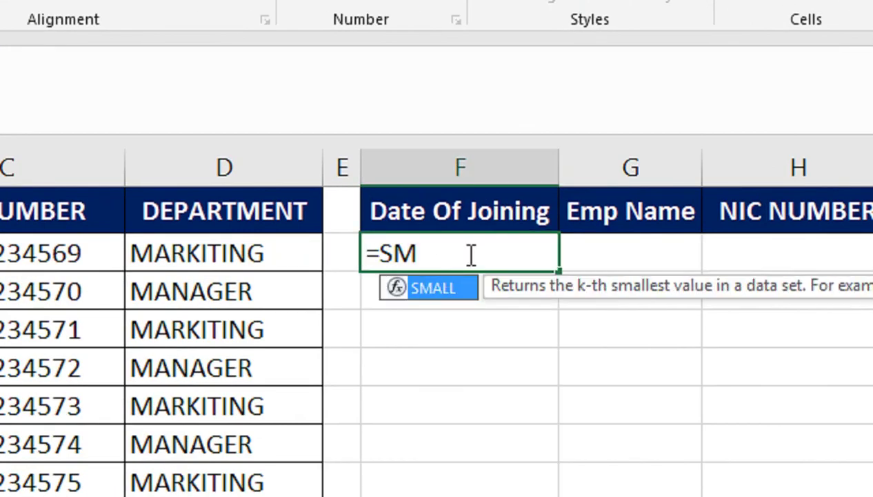
text(ALL()
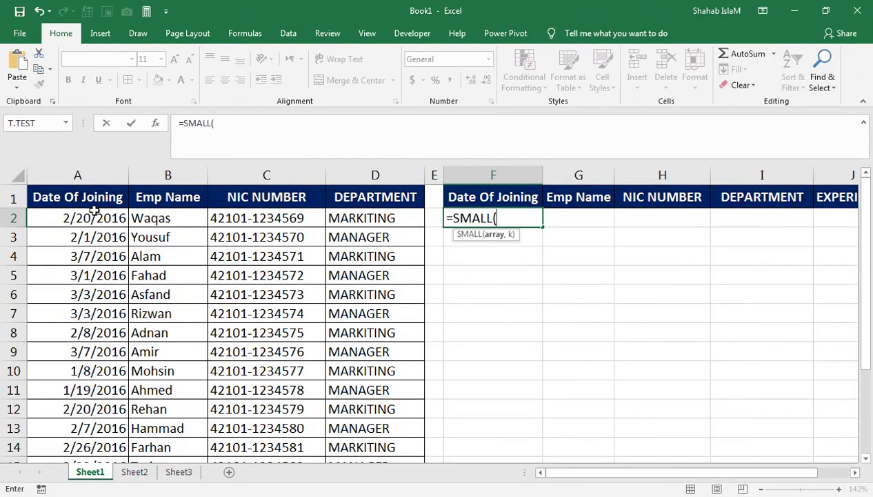
click(94, 216)
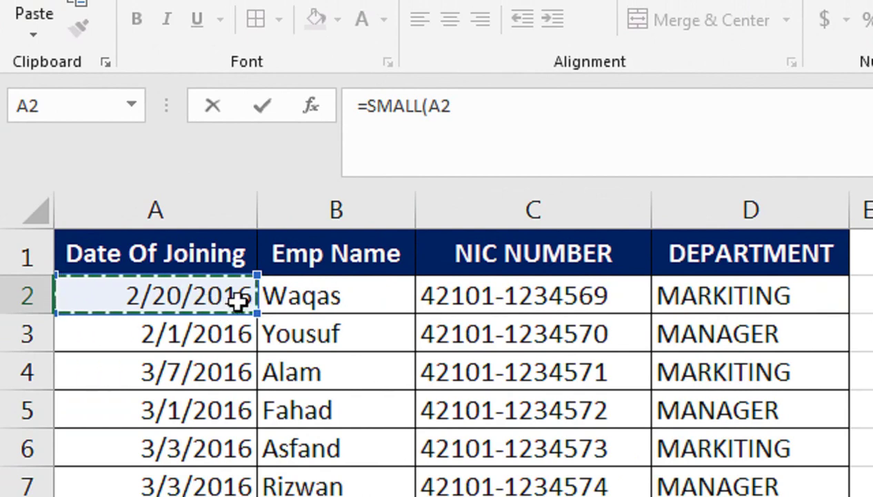
drag(239, 301, 131, 404)
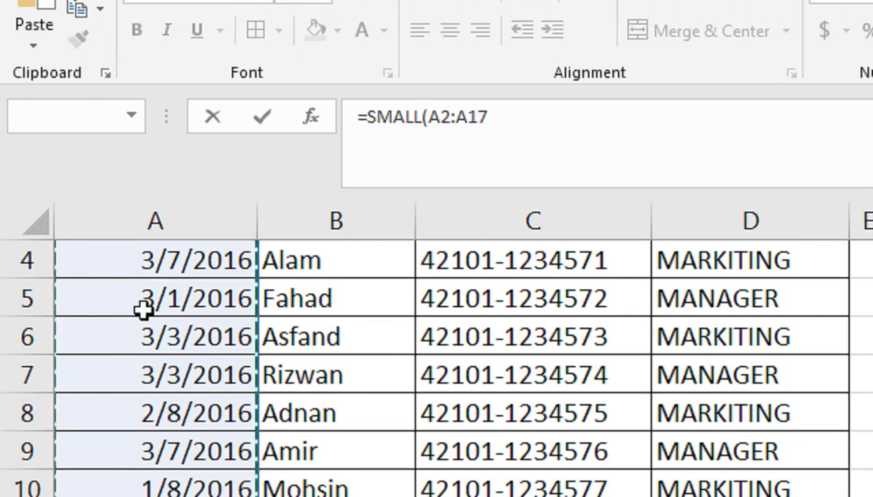
key(ctrl+shift+Down)
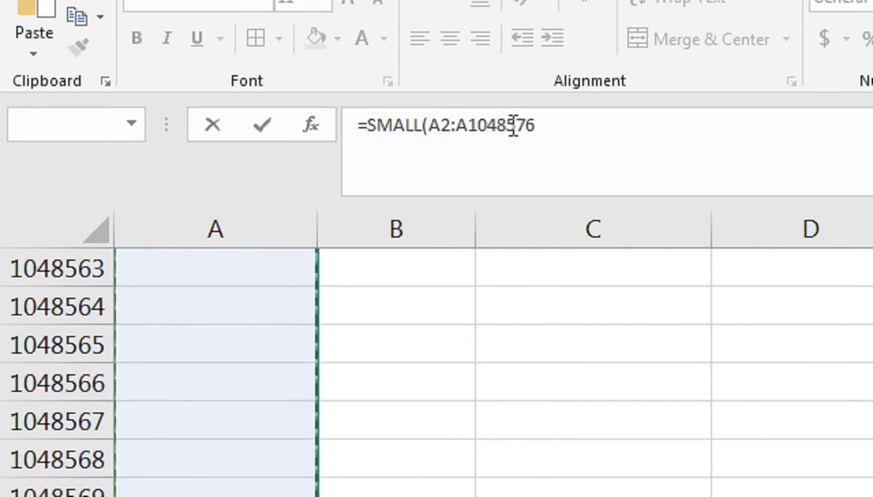
key(F4)
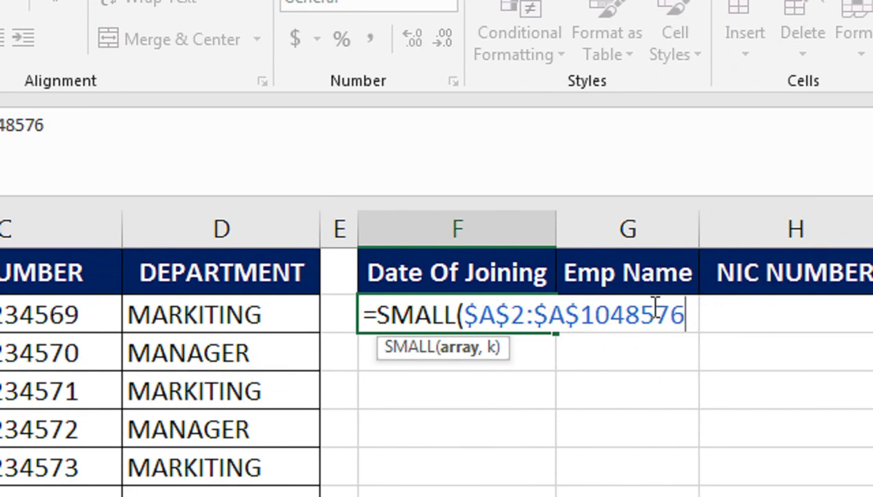
text(,)
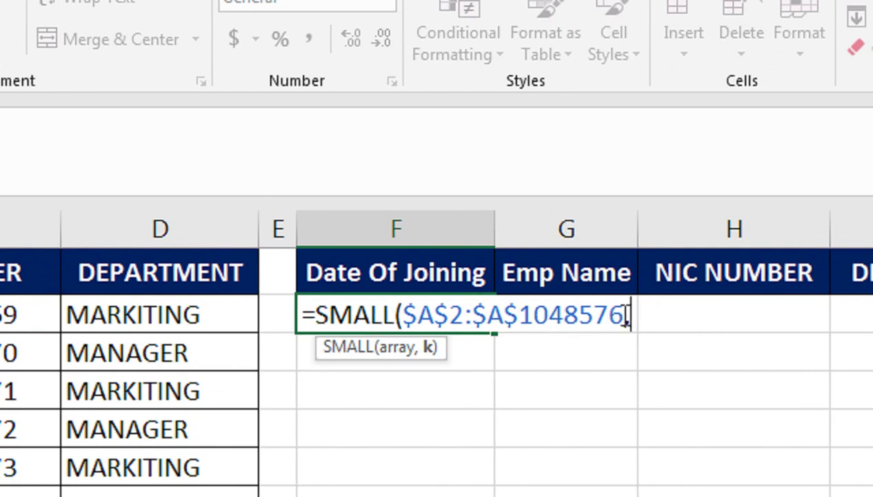
text(1)
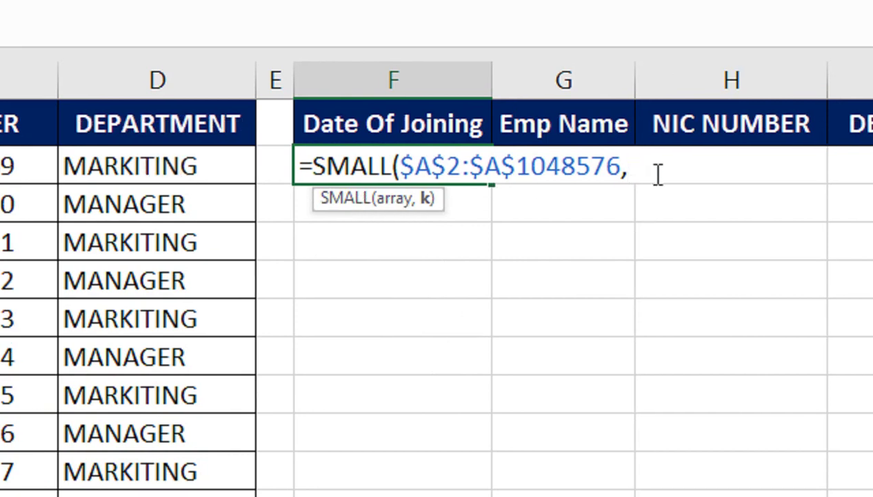
- Finish F2 as =SMALL($A$2:$A$1048576,ROWS($F$2:F2)) and enter it
text(ROWS()
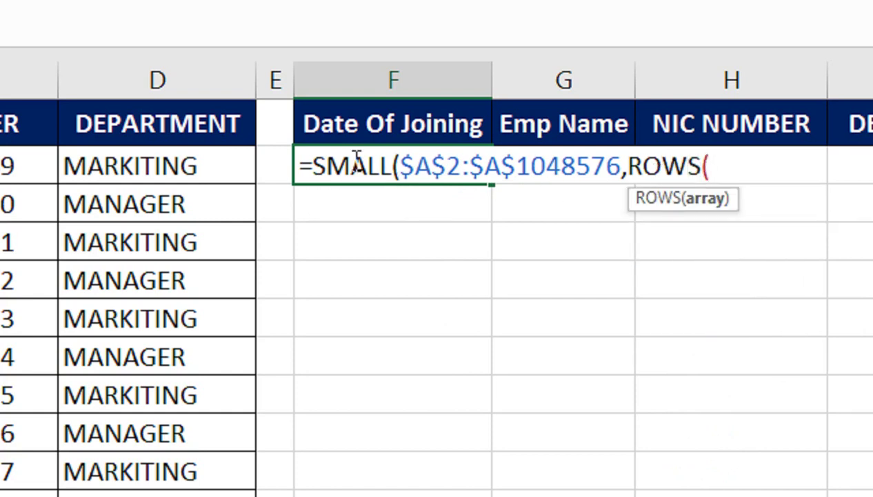
click(389, 123)
key(Down)
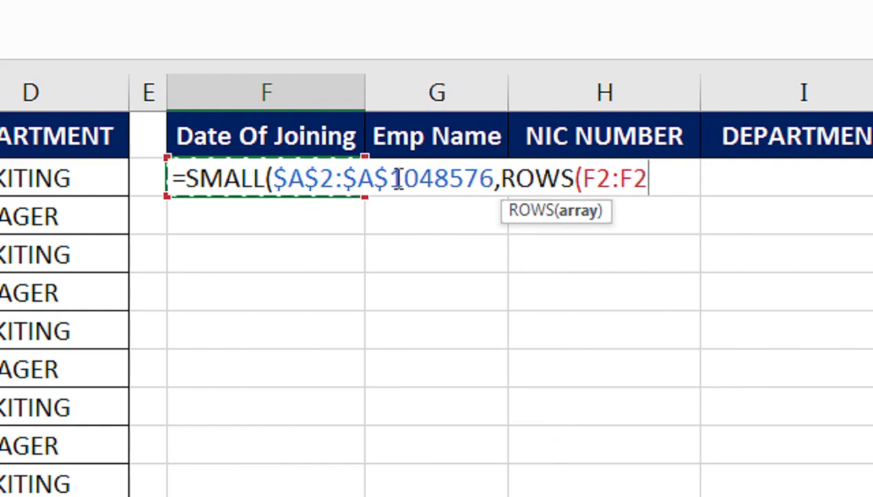
shift+click(595, 169)
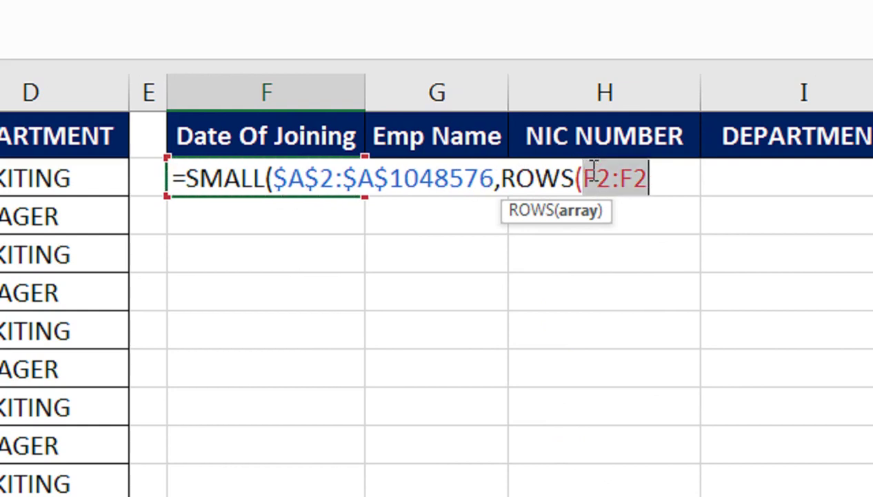
click(595, 170)
key(F4)
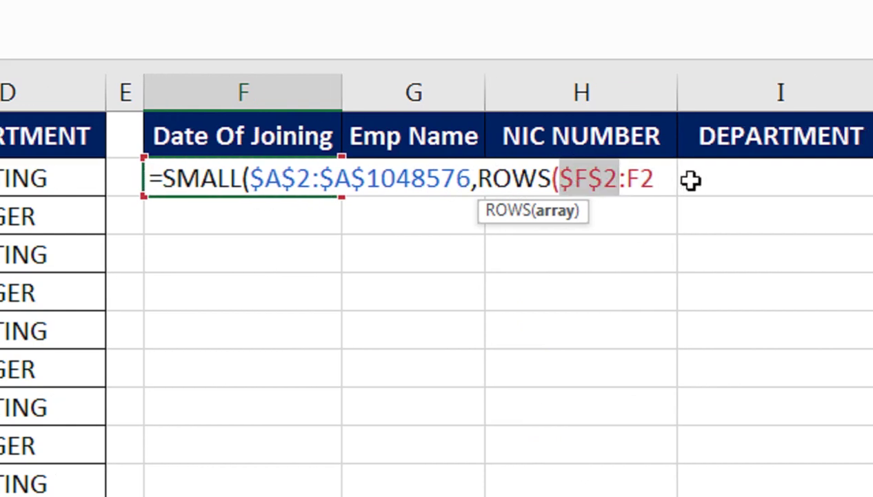
click(628, 175)
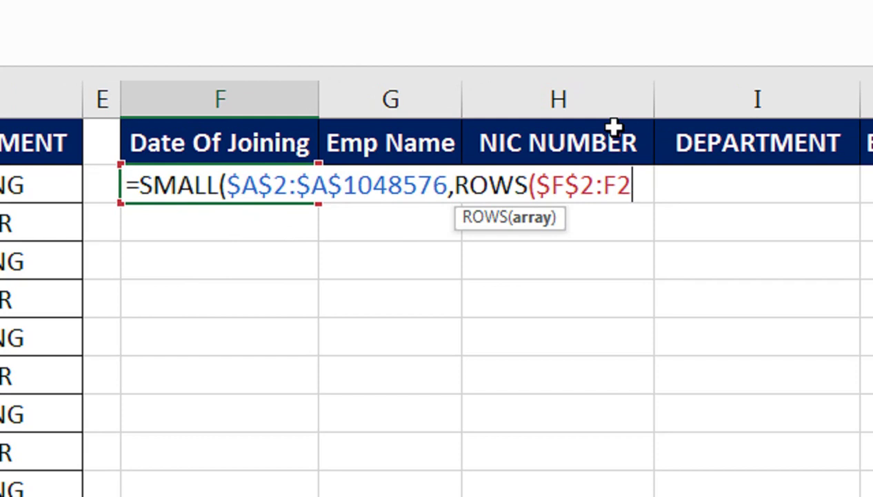
text())
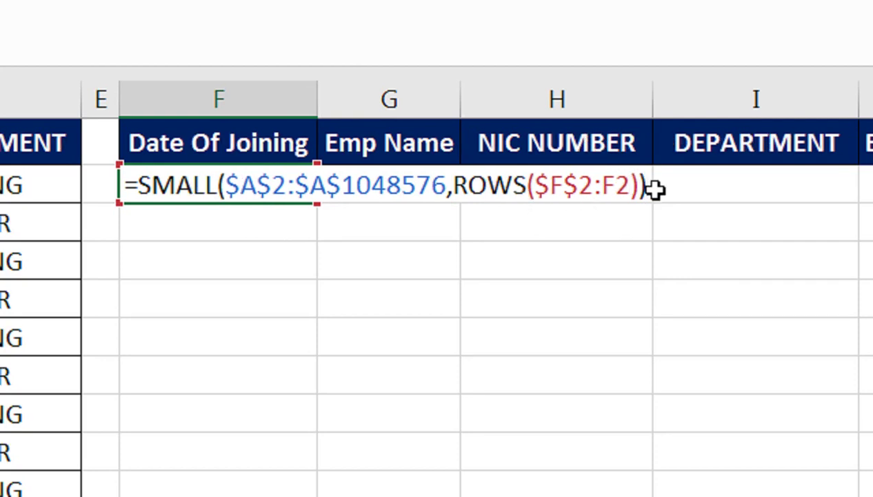
key(Return)
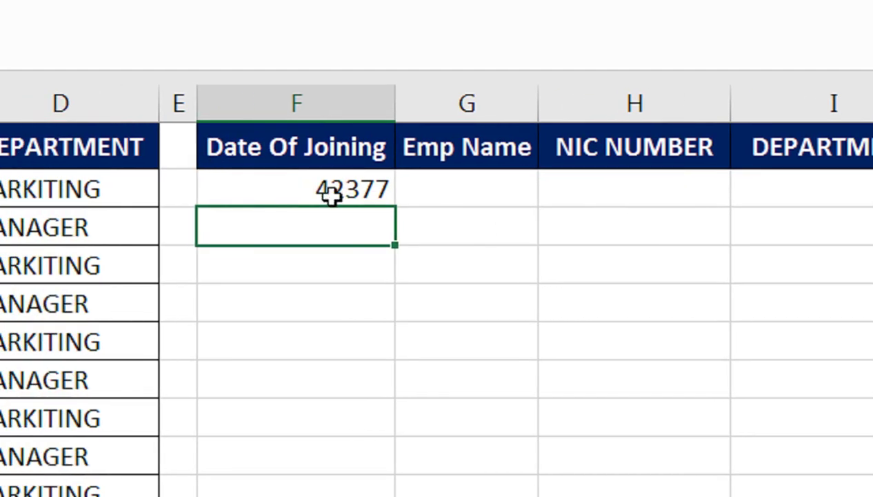
- Format F2 as a date and fill its SMALL formula down column F
click(298, 188)
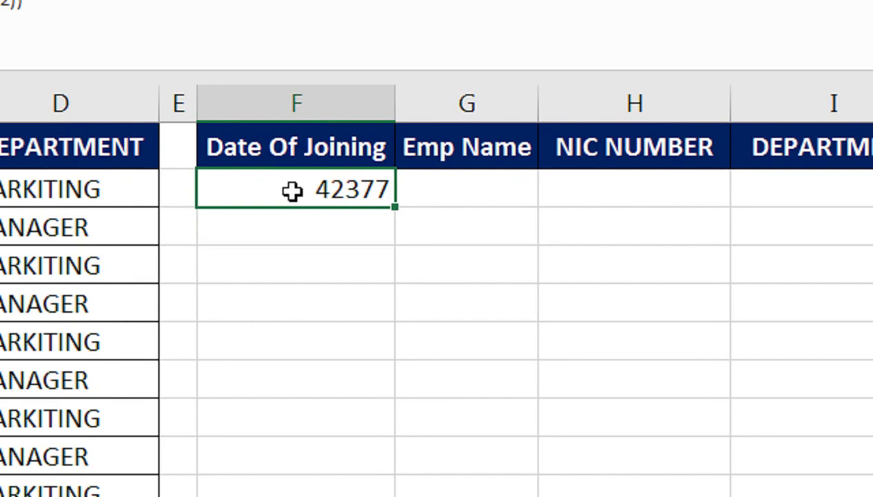
key(ctrl+shift+3)
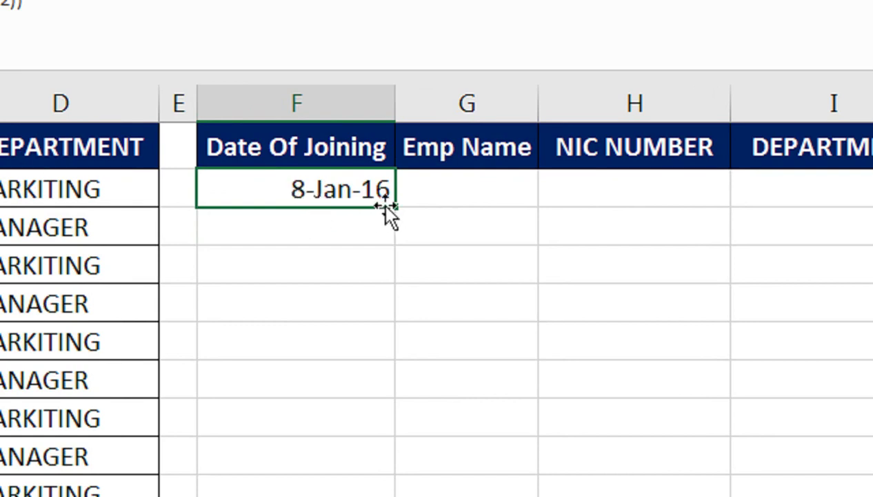
drag(396, 207, 384, 414)
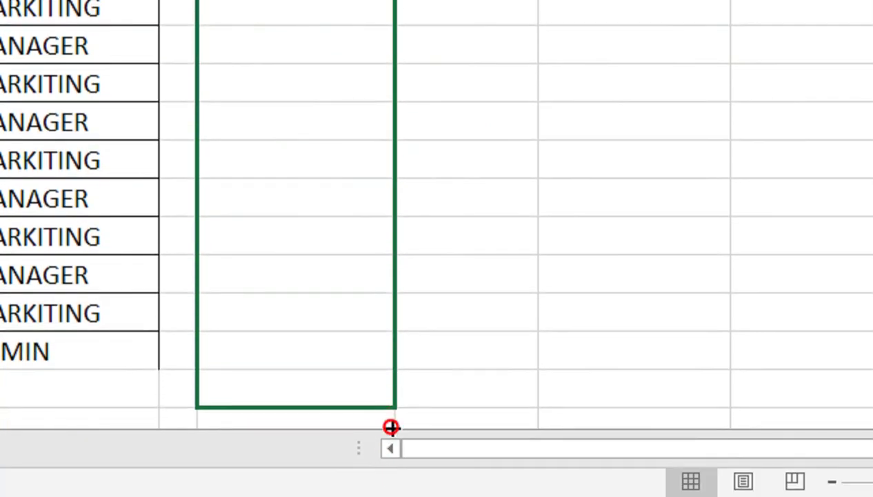
drag(387, 414, 396, 436)
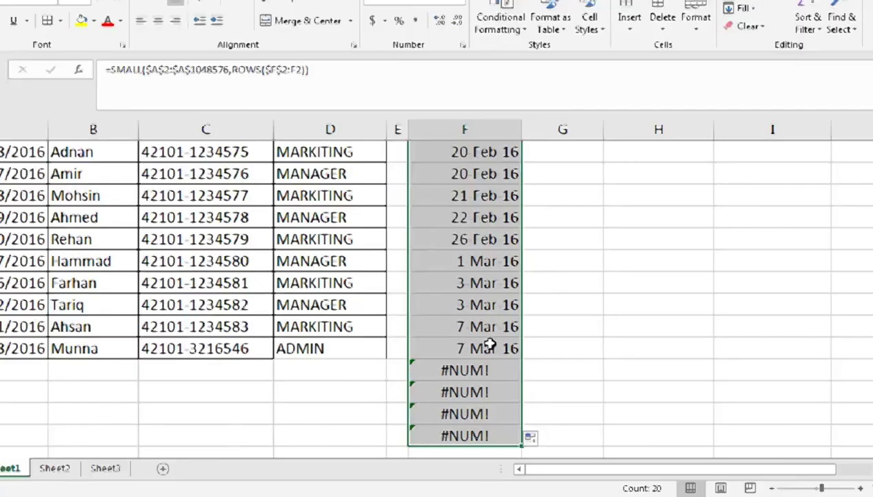
drag(503, 252, 508, 73)
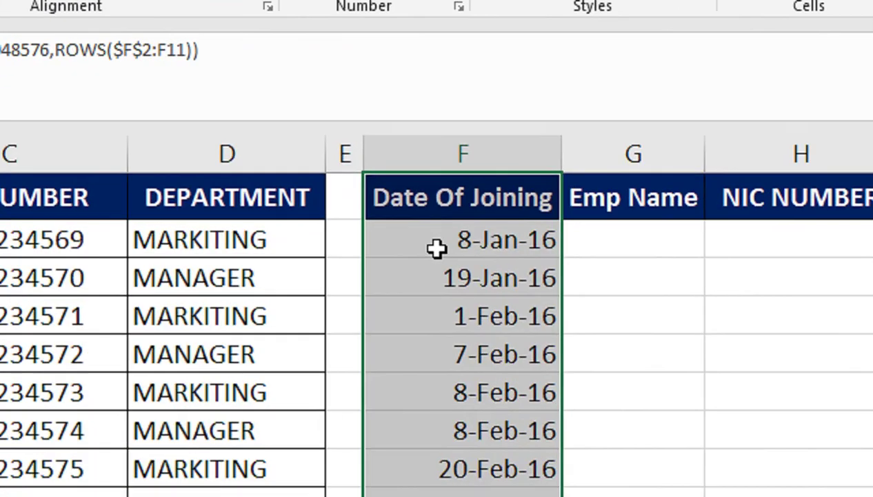
click(482, 220)
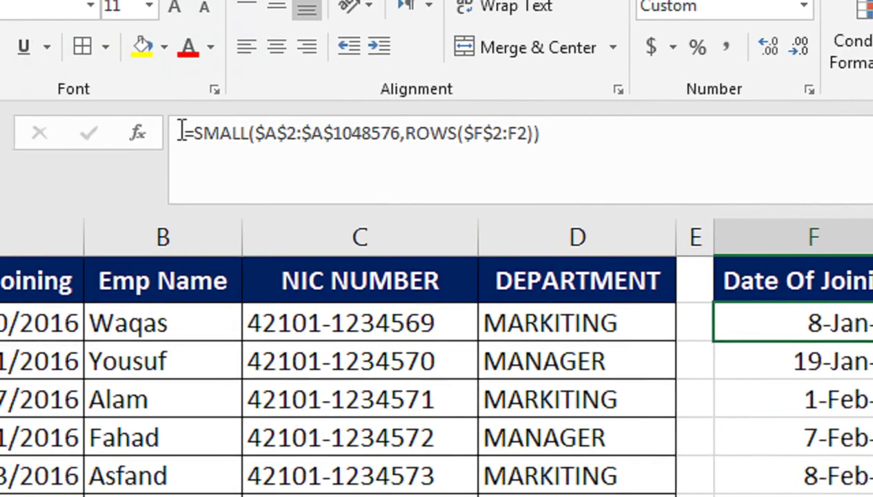
click(216, 138)
- Wrap F2's formula as =IFERROR(SMALL($A$2:$A$1048576,ROWS($F$2:F2)),"") and enter it
text(IFERROR()
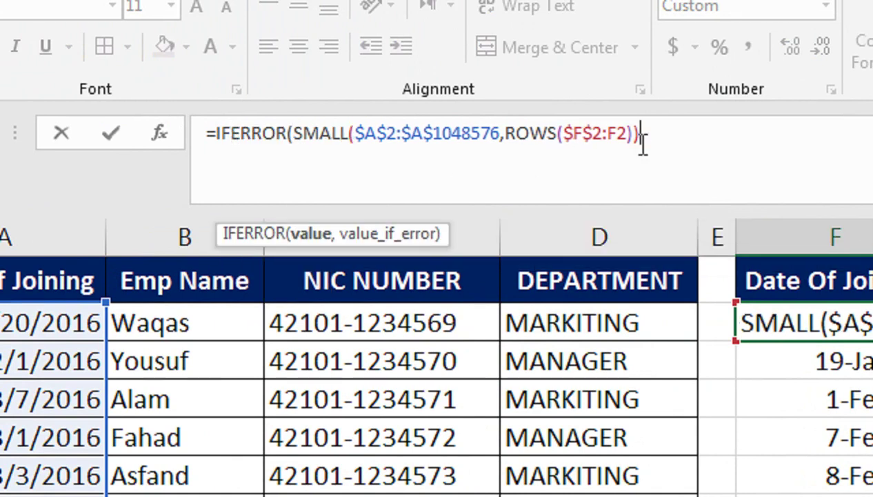
click(641, 138)
text(,"")
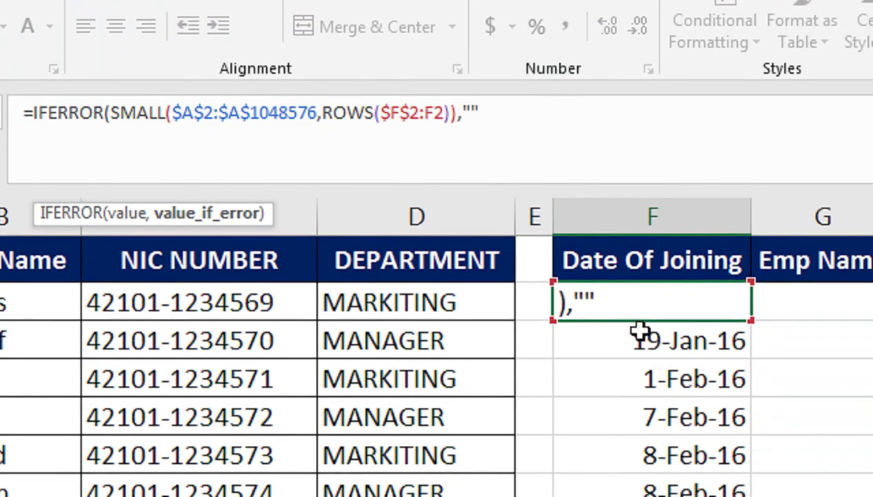
text())
key(Return)
- Fill the IFERROR formula down column F over the former #NUM! cells
click(679, 307)
drag(680, 310, 652, 379)
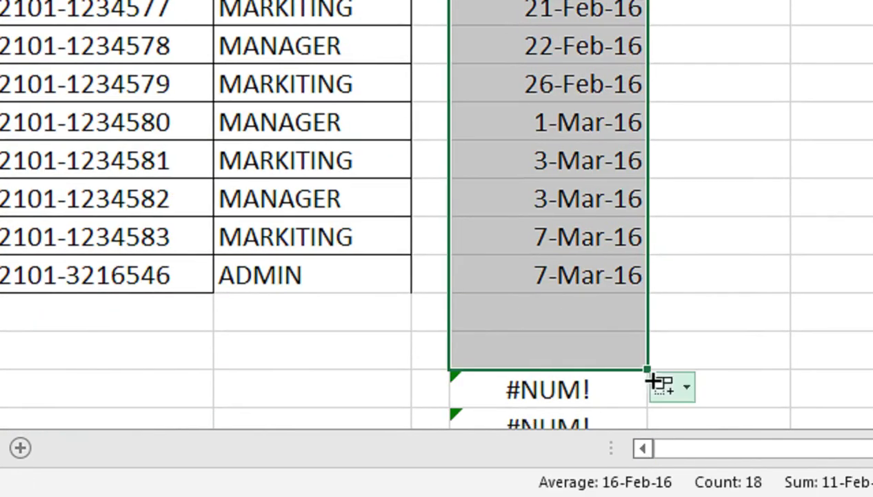
drag(647, 369, 647, 366)
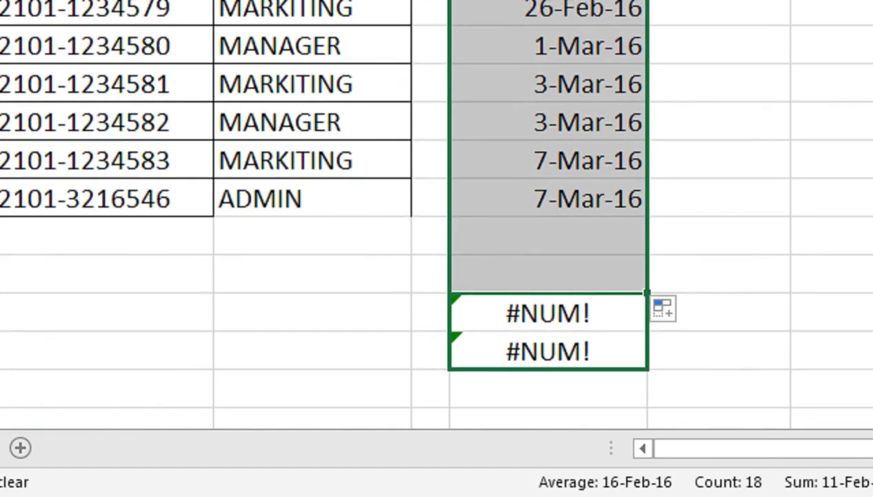
drag(647, 293, 651, 372)
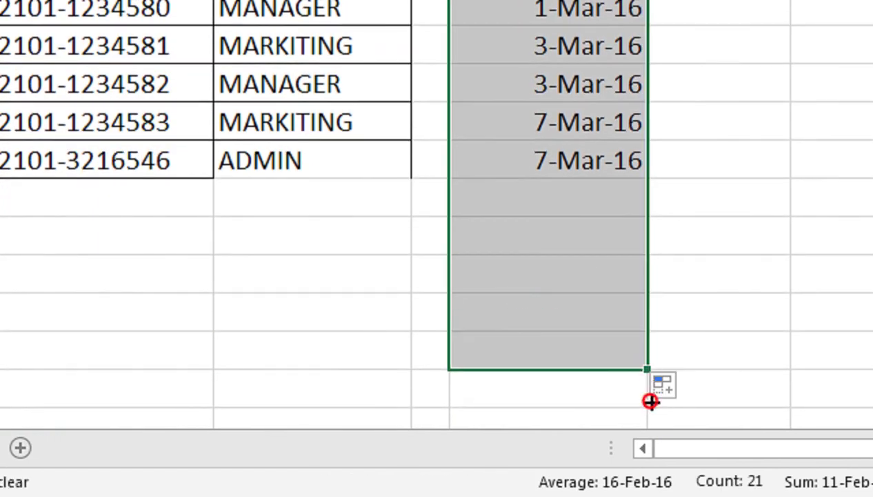
drag(650, 372, 607, 219)
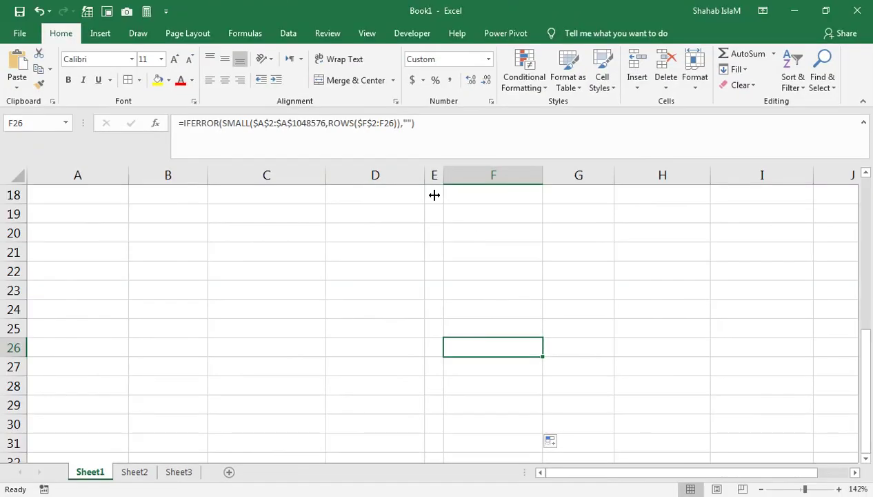
drag(487, 251, 505, 138)
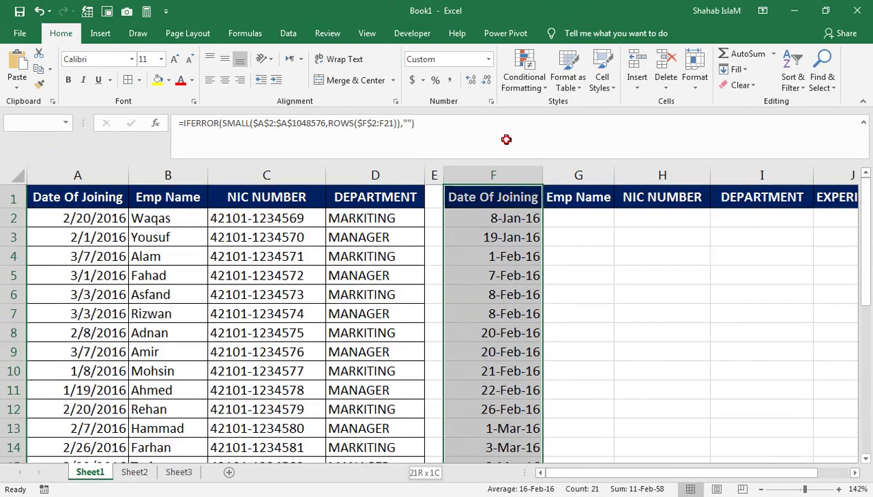
- Change A11's joining date to 1-JAN-2015 and confirm F2 now shows 1-Jan-15
click(78, 358)
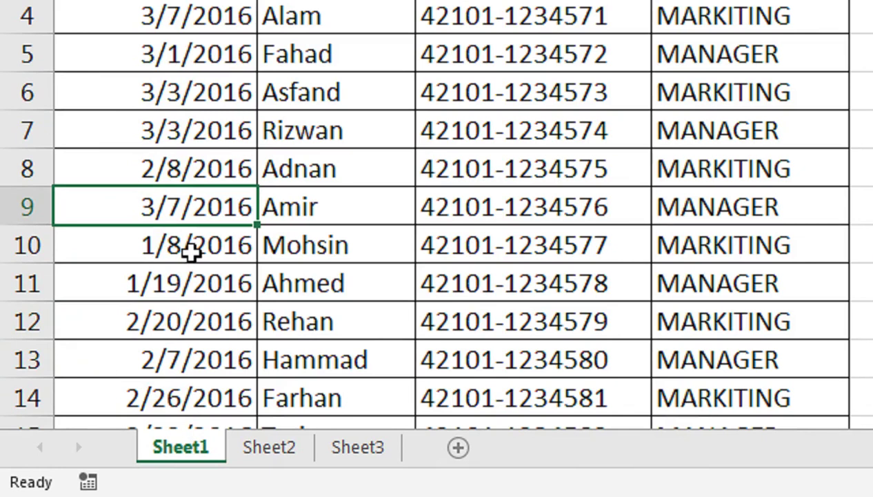
click(198, 243)
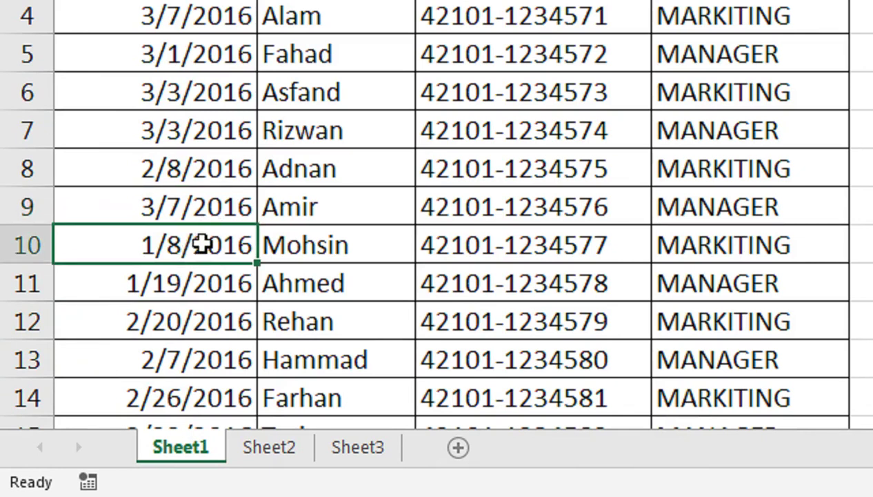
click(244, 287)
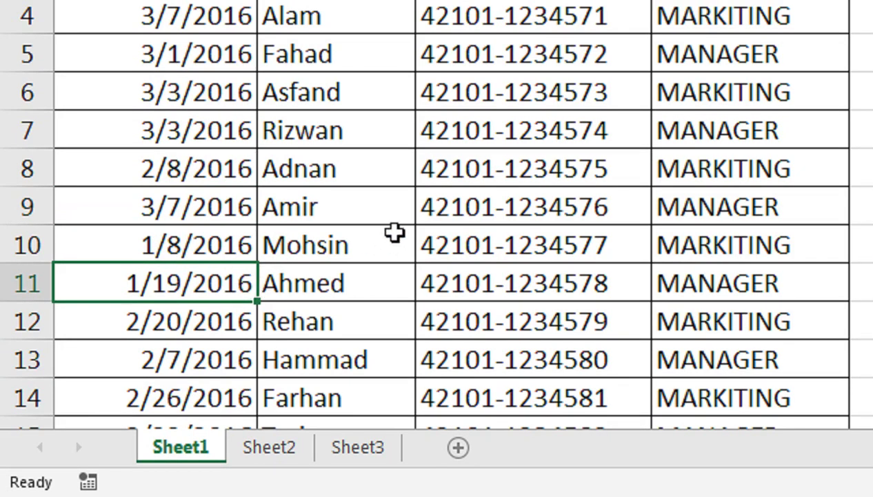
text(1-JAN-201)
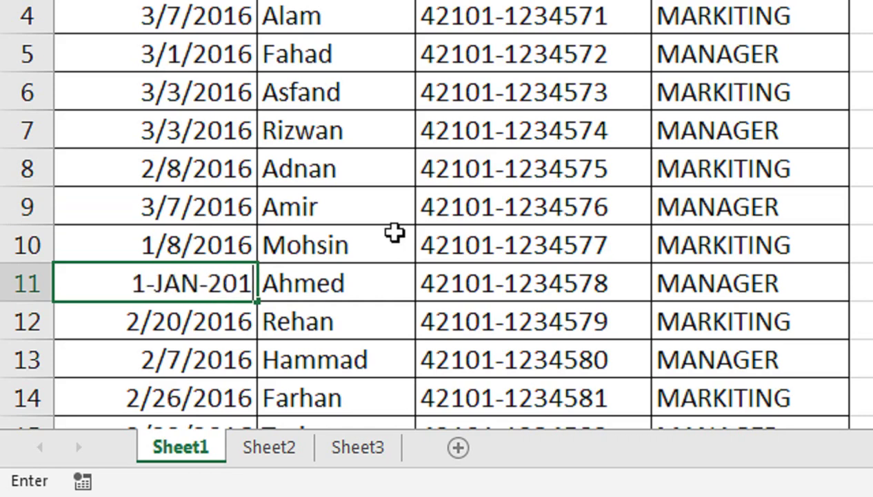
text(5)
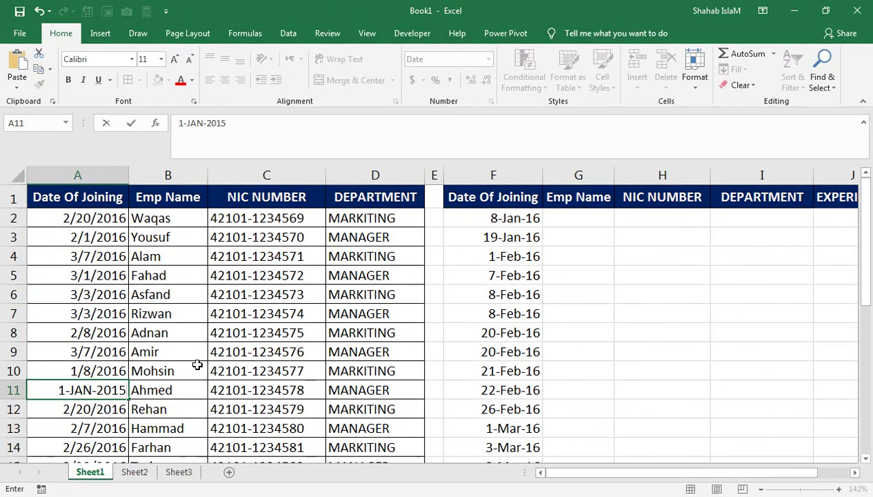
key(Return)
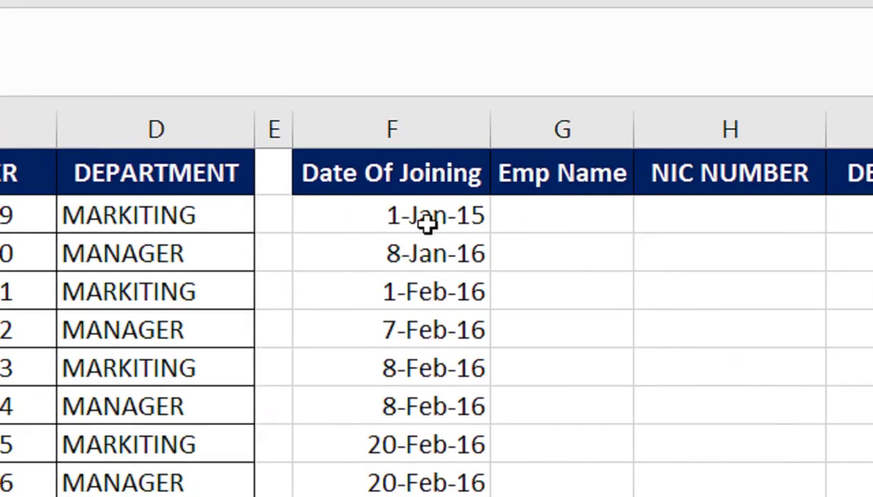
click(507, 221)
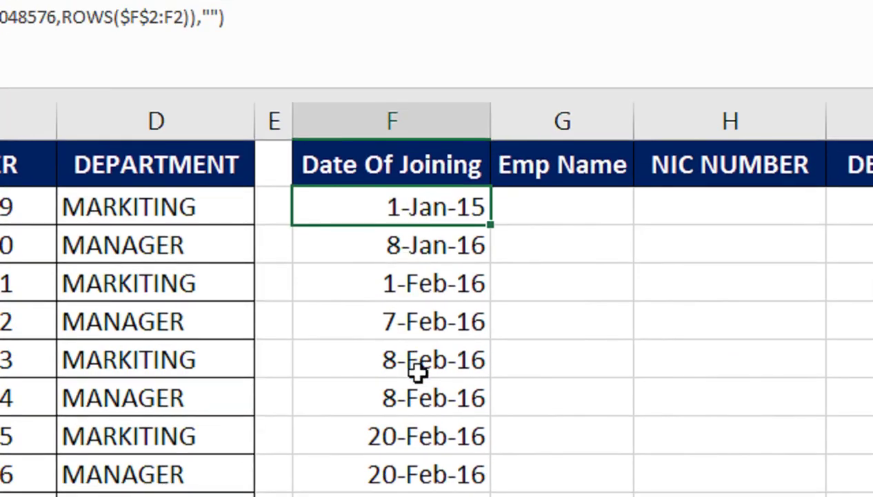
drag(418, 373, 405, 332)
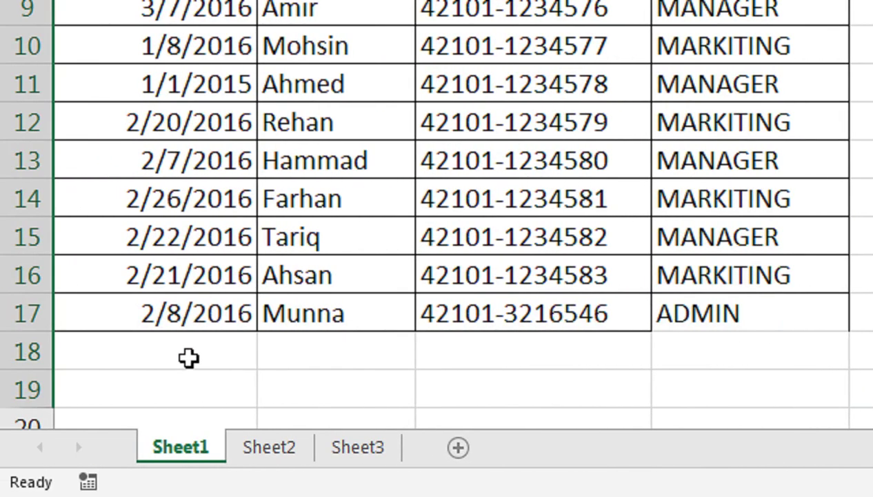
click(189, 357)
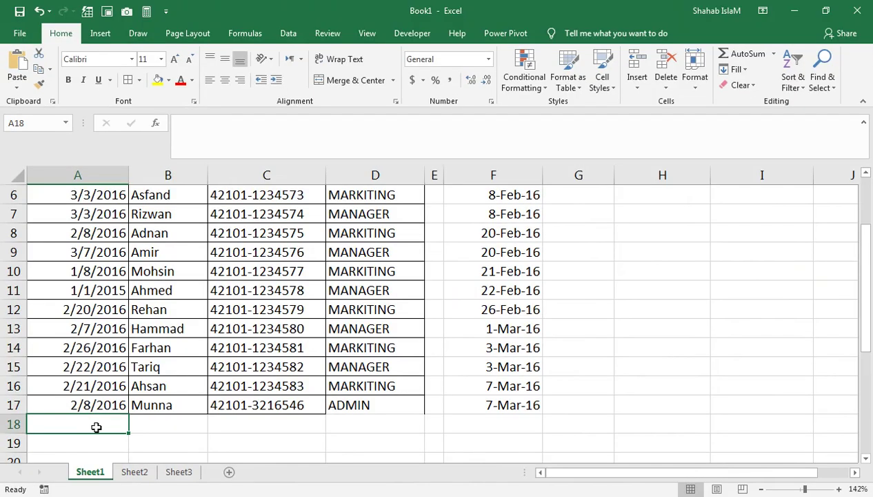
text(3-MAR-2017)
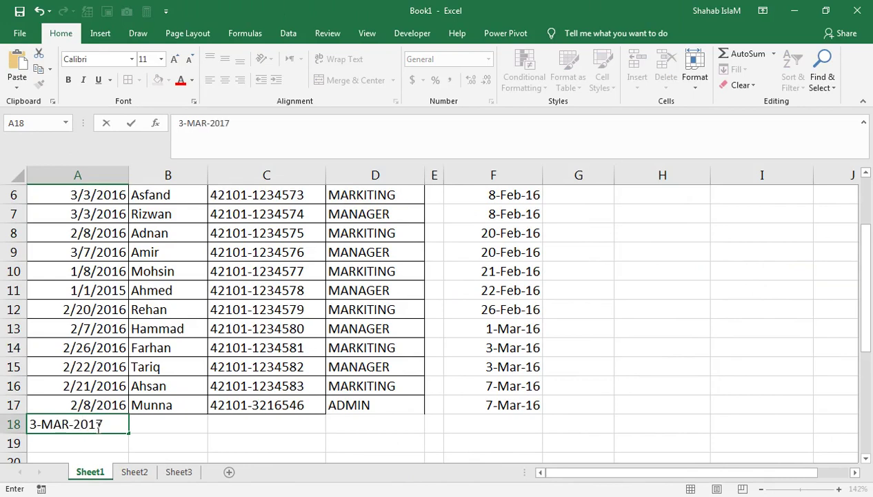
key(Return)
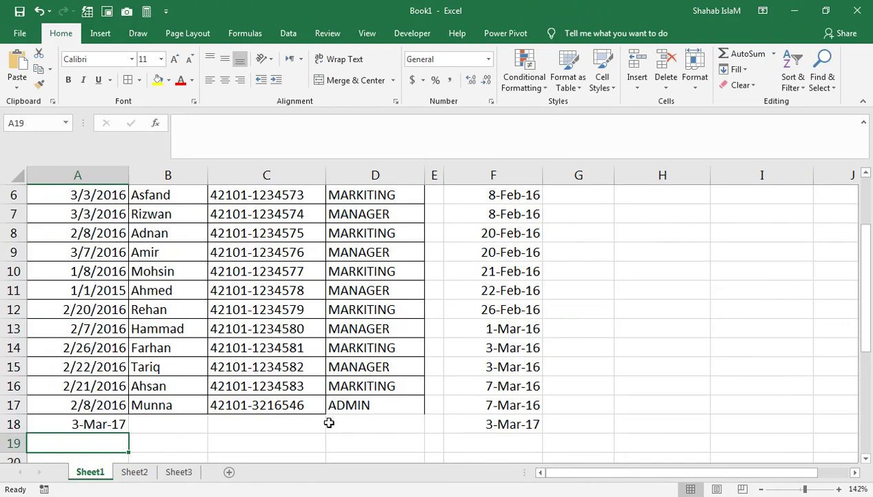
click(116, 422)
key(Delete)
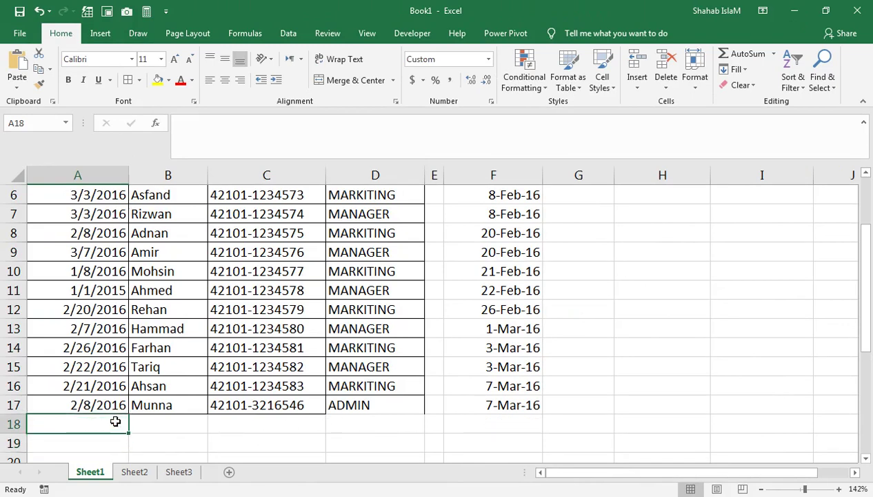
click(376, 405)
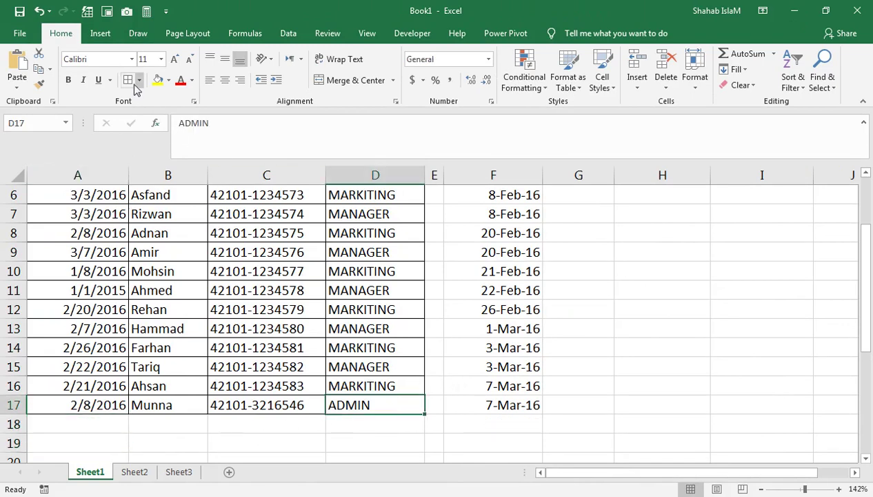
mouse_move(493, 252)
mouse_down()
mouse_move(492, 197)
mouse_move(503, 419)
mouse_up()
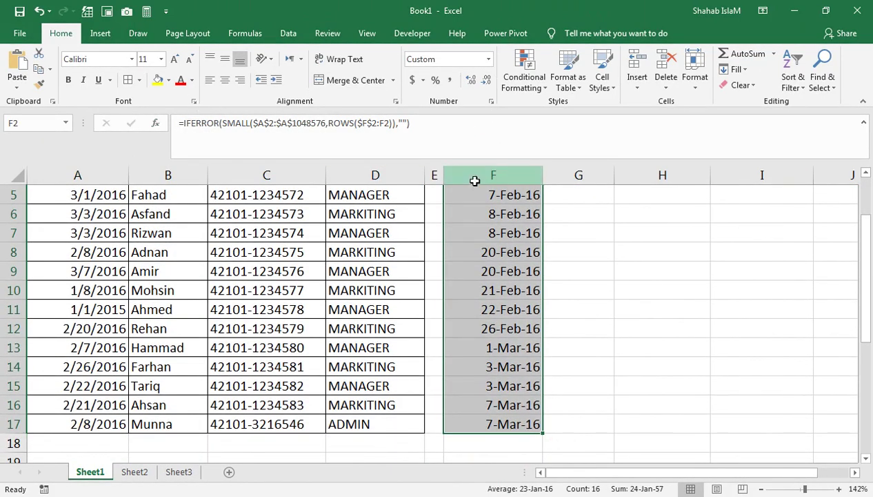
click(490, 198)
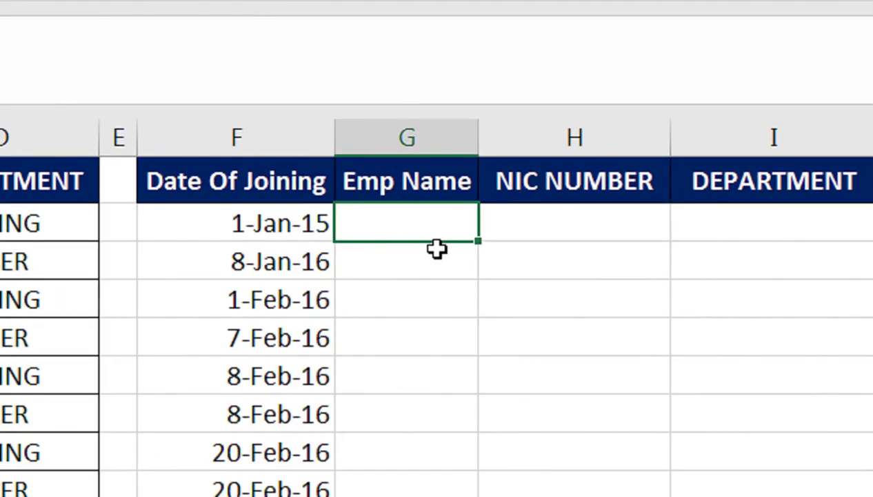
- Start G2 with =INDEX( over the absolute range $B$2:$B$1048576
text(=IND)
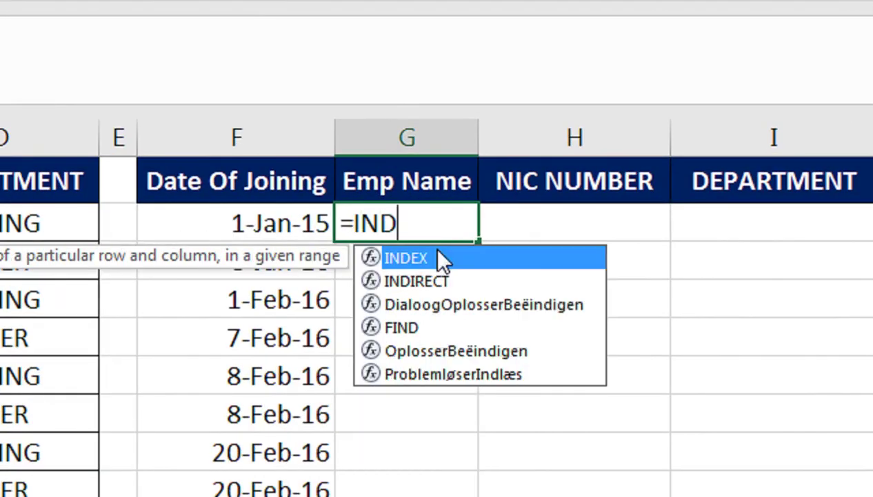
text(EX()
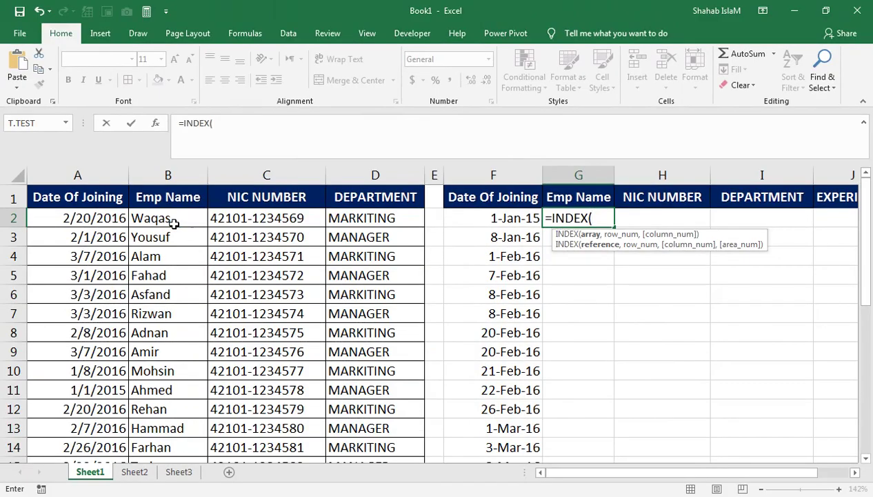
click(174, 222)
key(ctrl+shift+Down)
key(ctrl+shift+Down)
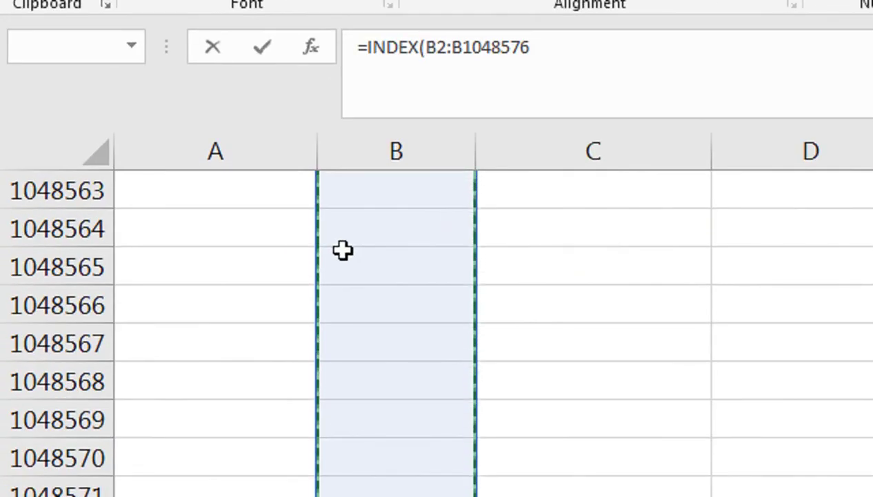
key(F4)
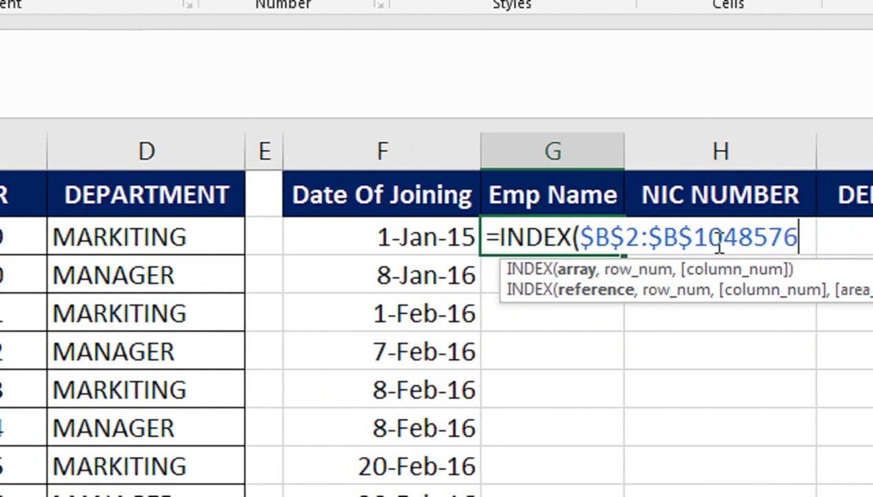
- Add MATCH($F2,$A$2:$A$1048576,0) as the INDEX row argument
text(,)
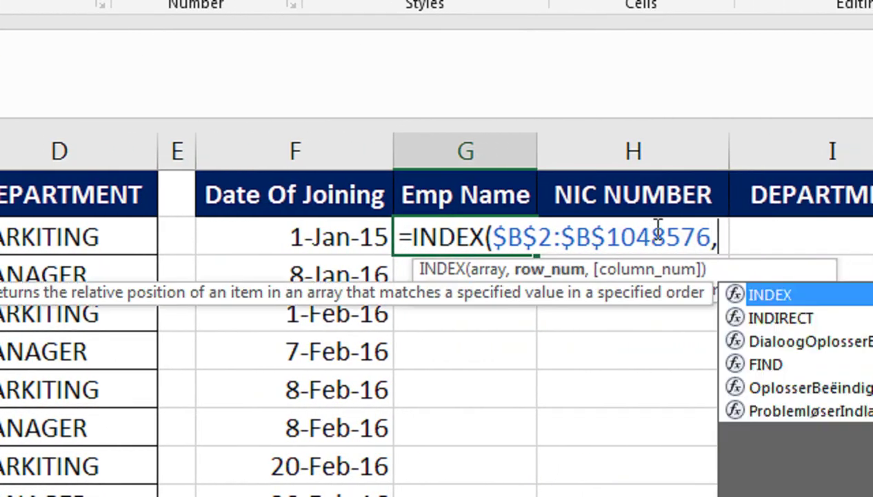
text(MATCH()
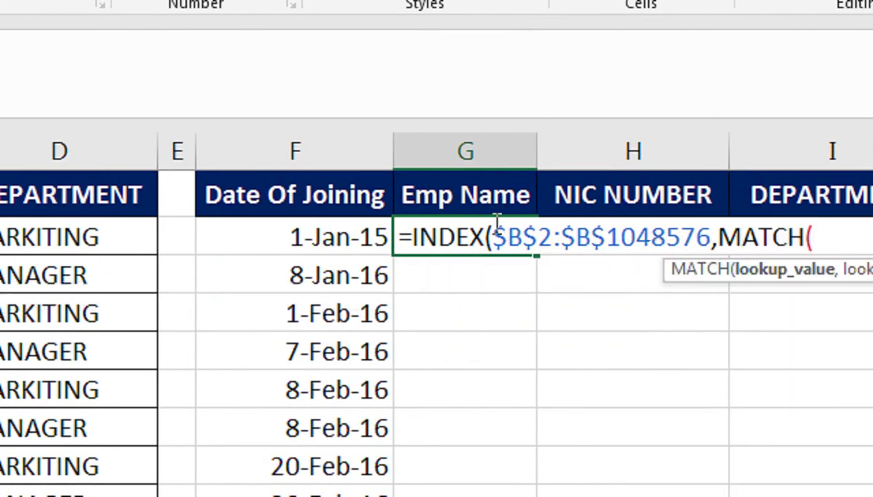
click(347, 257)
click(348, 235)
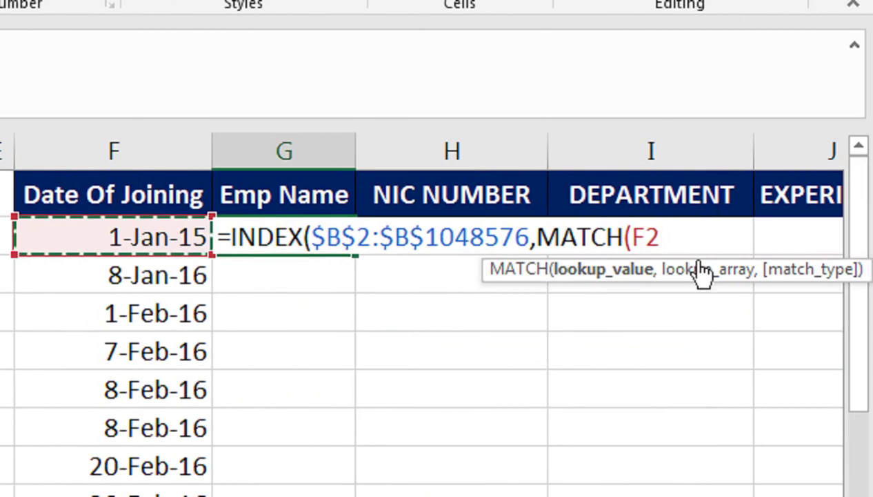
click(636, 232)
text($F2)
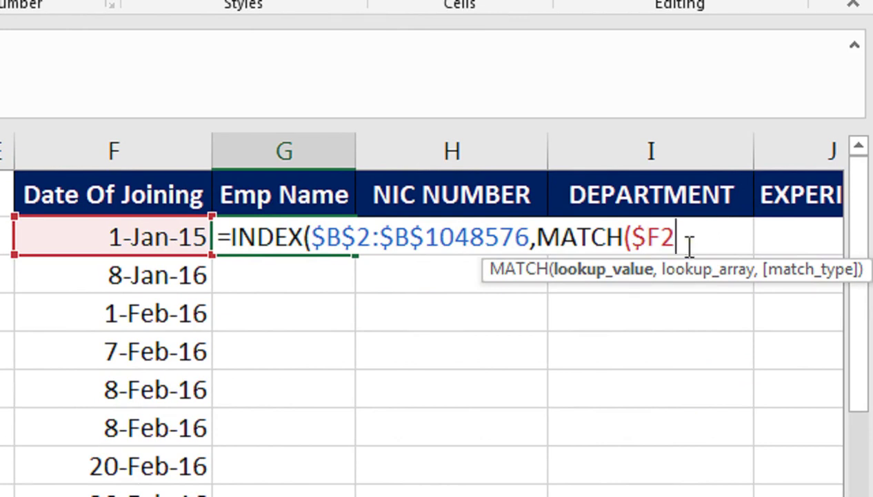
text(,)
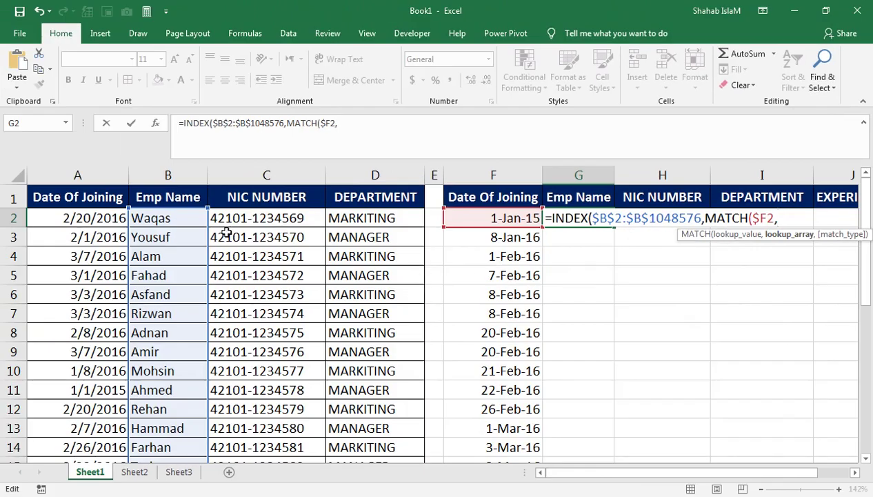
click(103, 219)
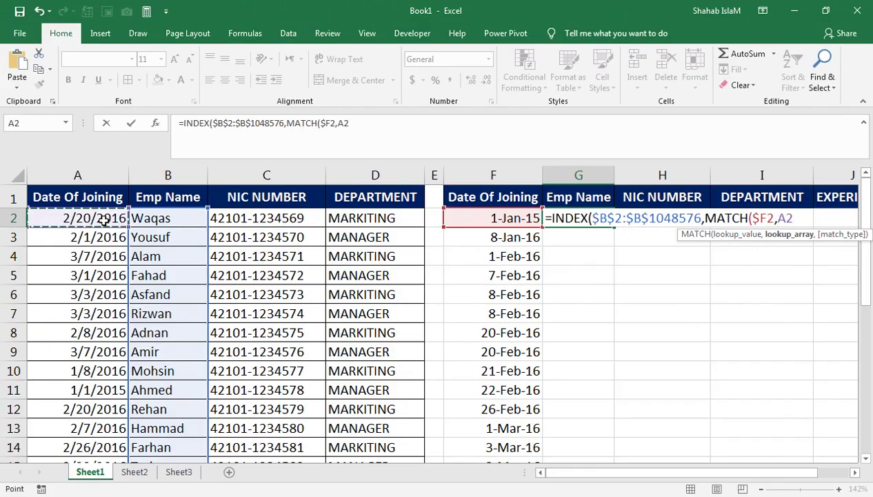
key(ctrl+shift+Down)
key(ctrl+shift+Down)
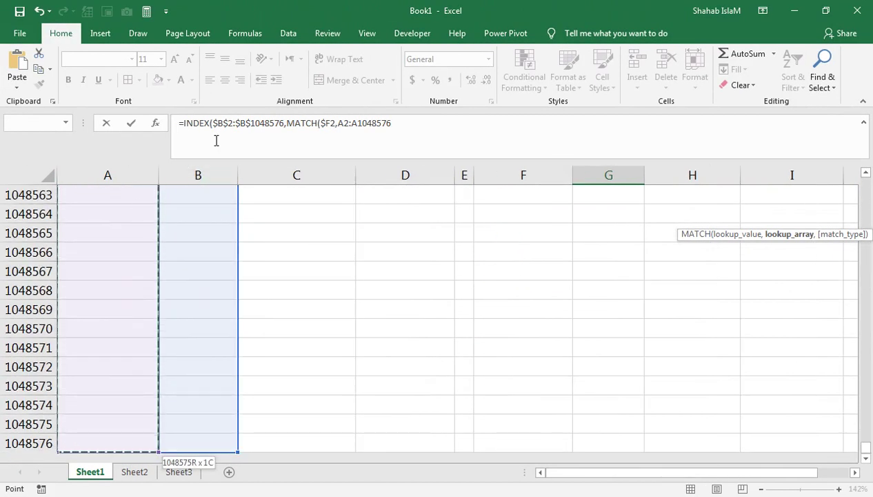
key(F4)
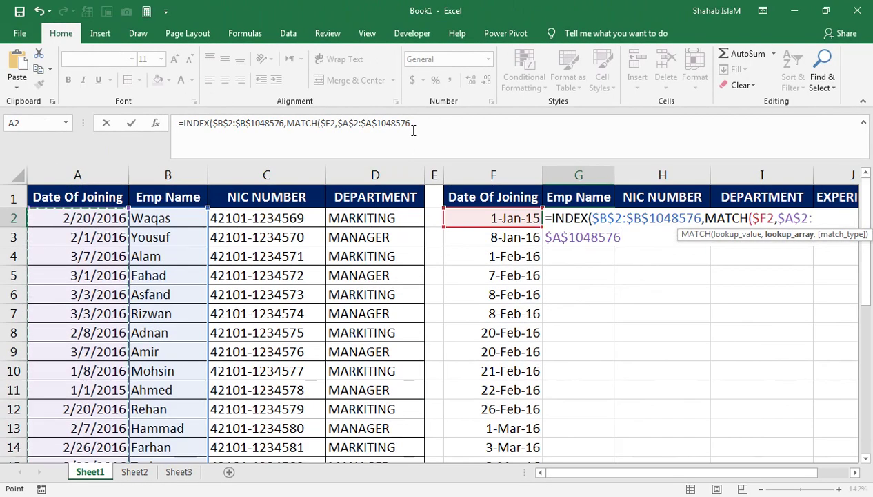
text(,0)
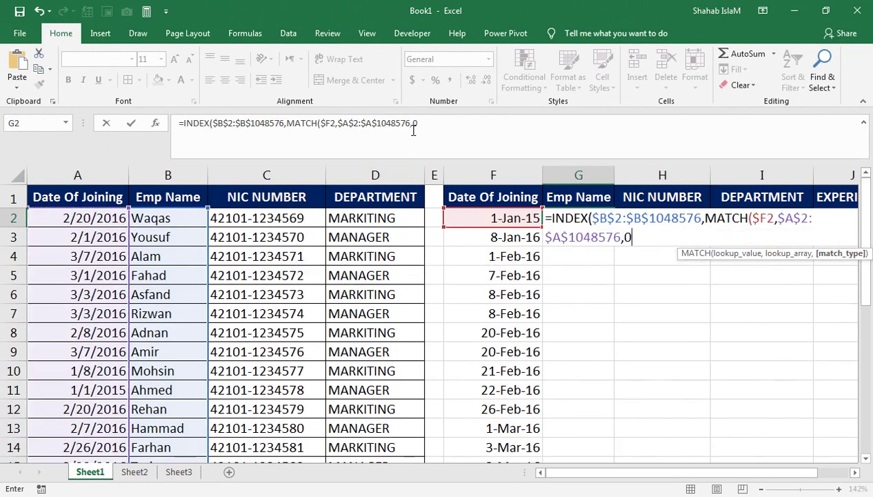
text())
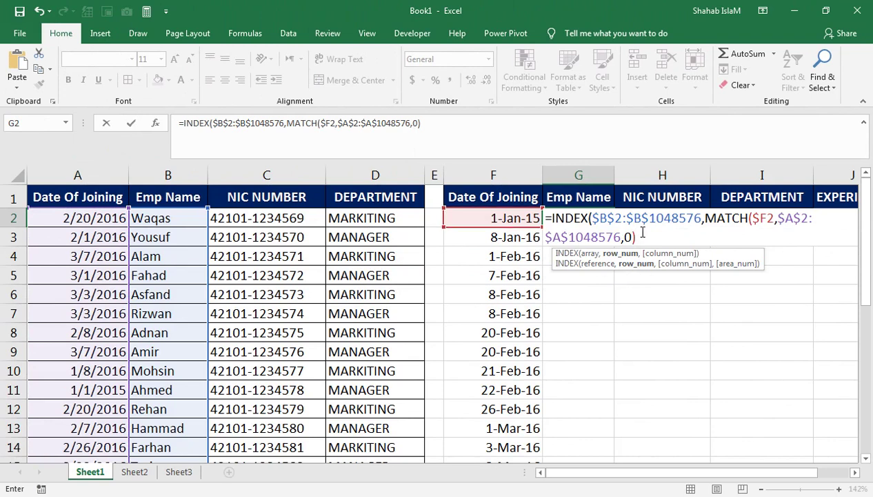
- Add a COLUMNS($G$2:G$2) column-number argument to G2's lookup
text(,)
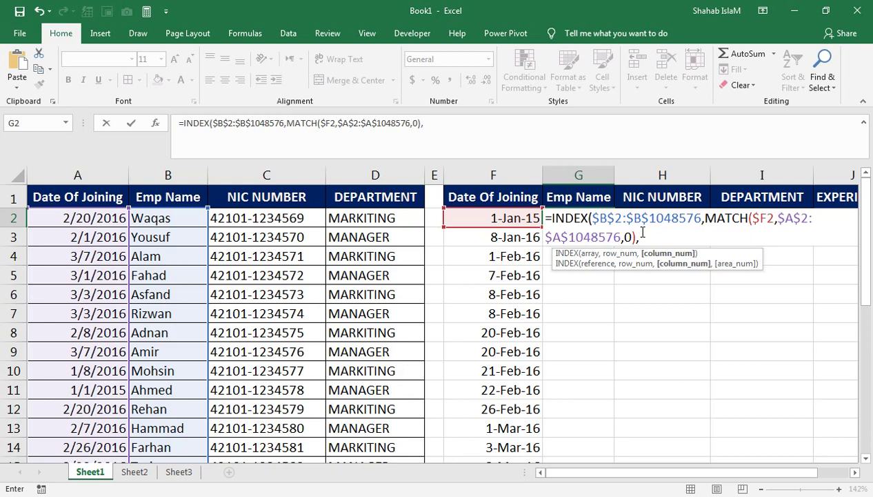
text(COLUM)
text(S()
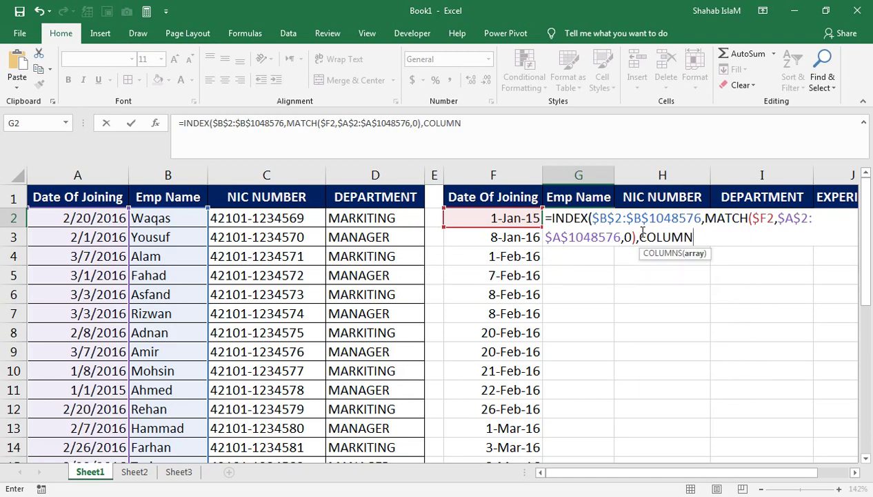
click(574, 196)
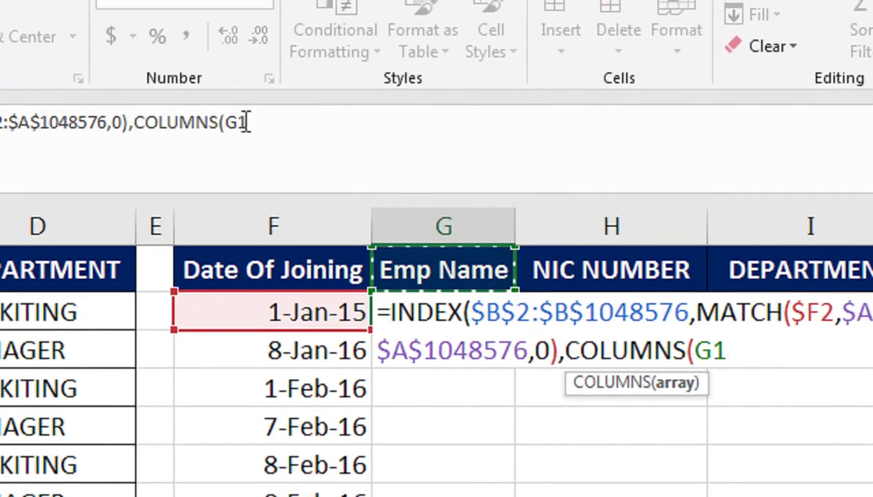
key(Down)
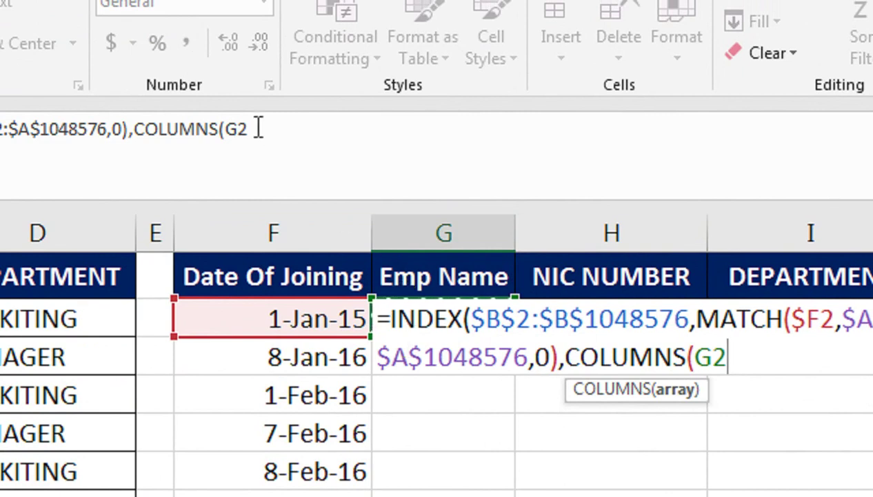
text(:G2)
drag(273, 129, 238, 130)
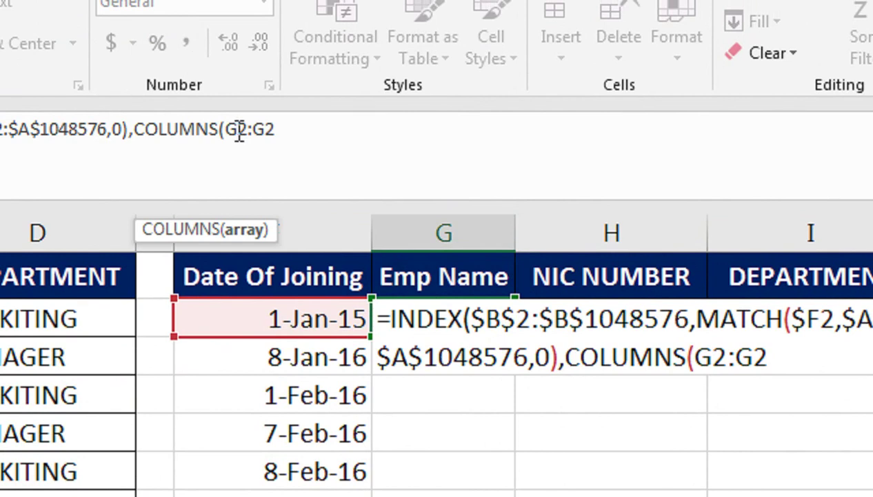
click(240, 130)
key(F4)
click(285, 130)
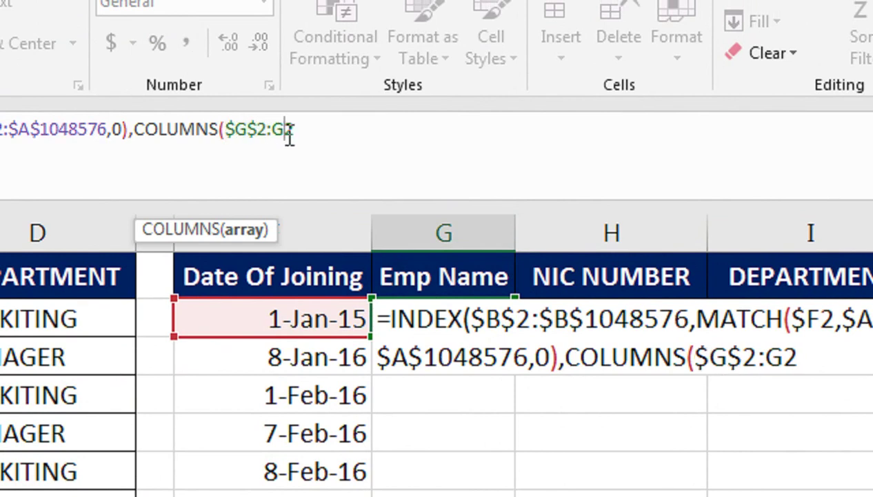
text(#)
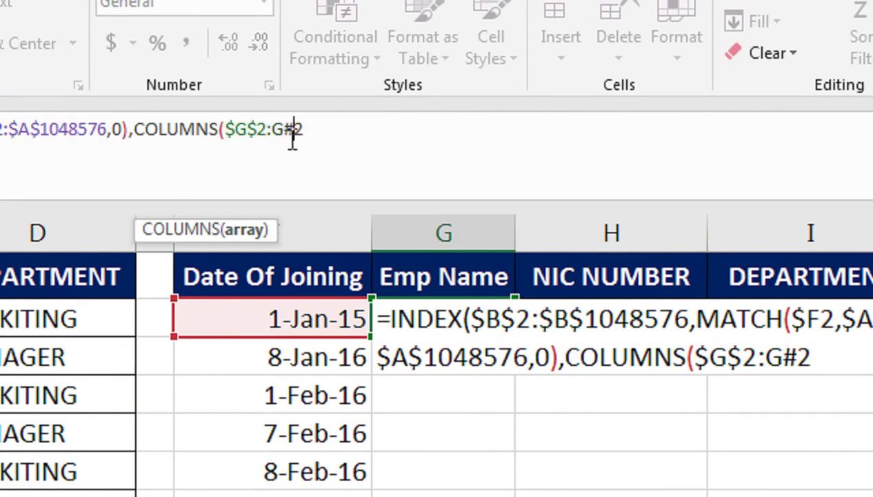
key(Delete)
text($)
- Close both parentheses, enter the lookup in G2, and reselect it
key(End)
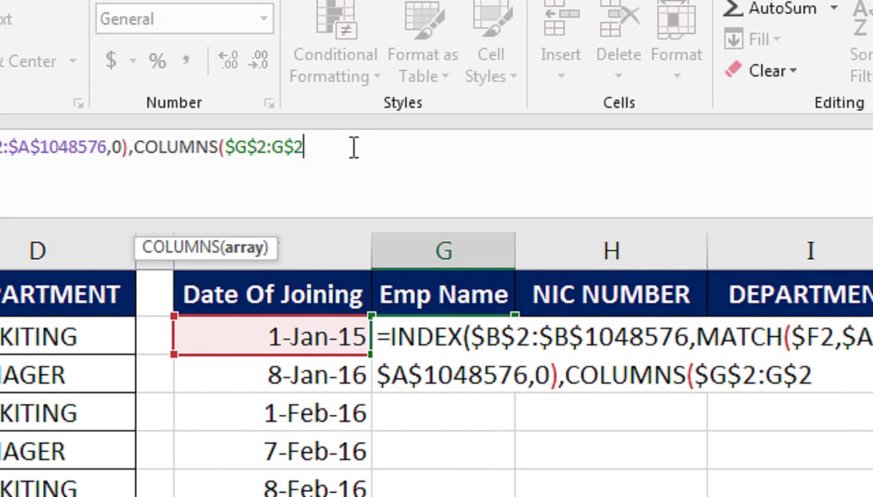
text())
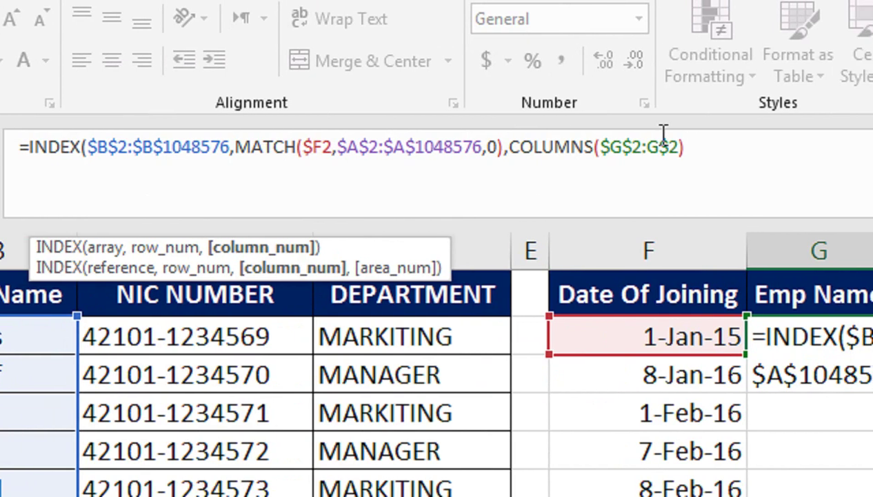
click(662, 134)
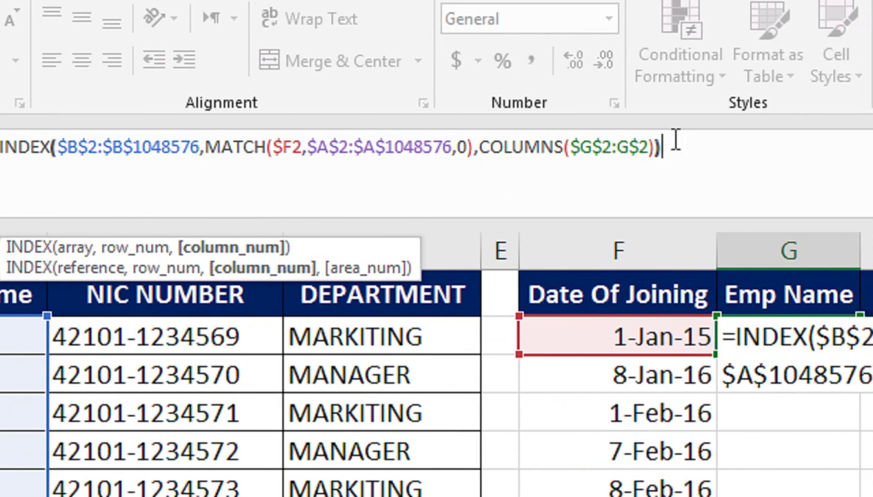
text())
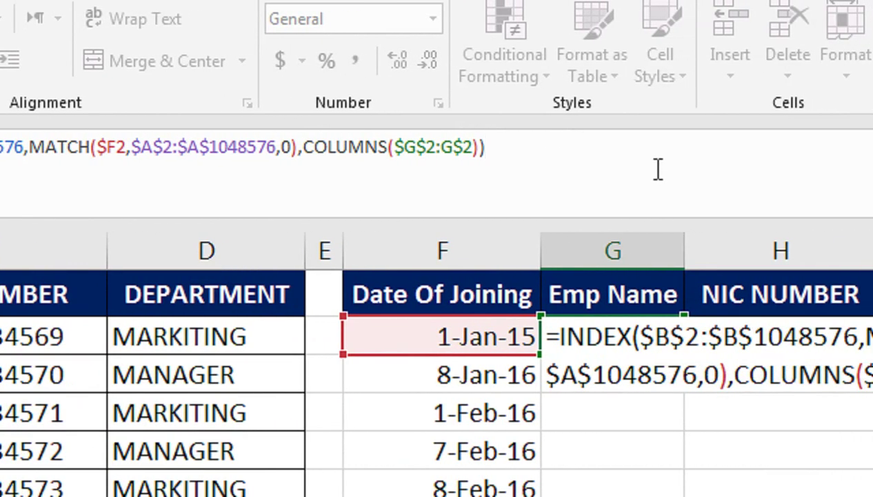
key(Return)
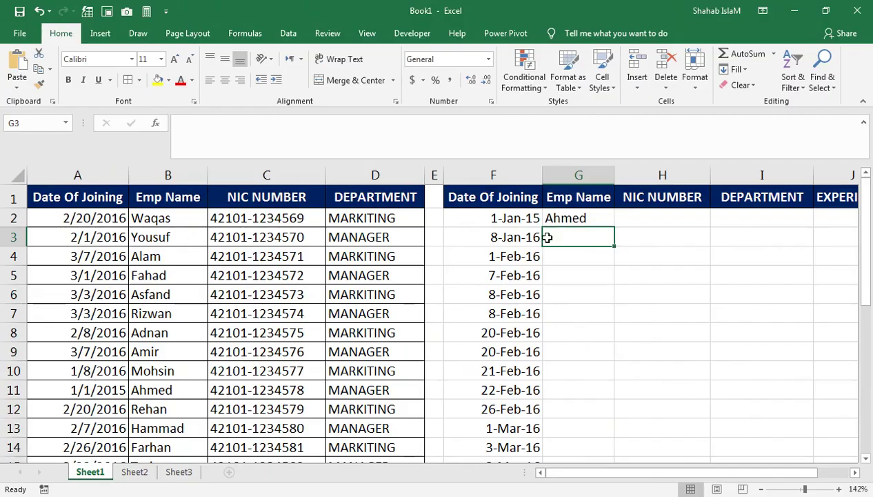
click(596, 215)
- Copy G2's lookup to J2, delete the #REF! results in H2:J2, and reopen G2's formula
click(617, 227)
click(603, 221)
mouse_move(614, 227)
mouse_down()
mouse_move(857, 216)
mouse_move(782, 233)
mouse_up()
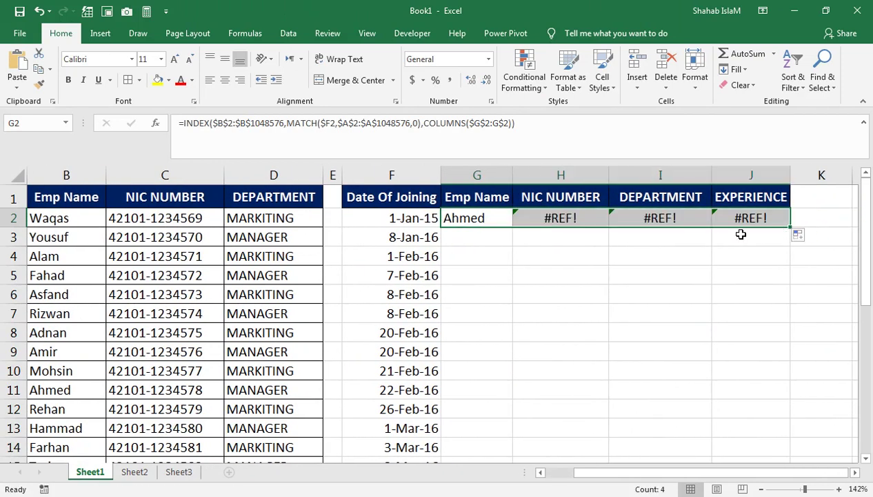
click(561, 218)
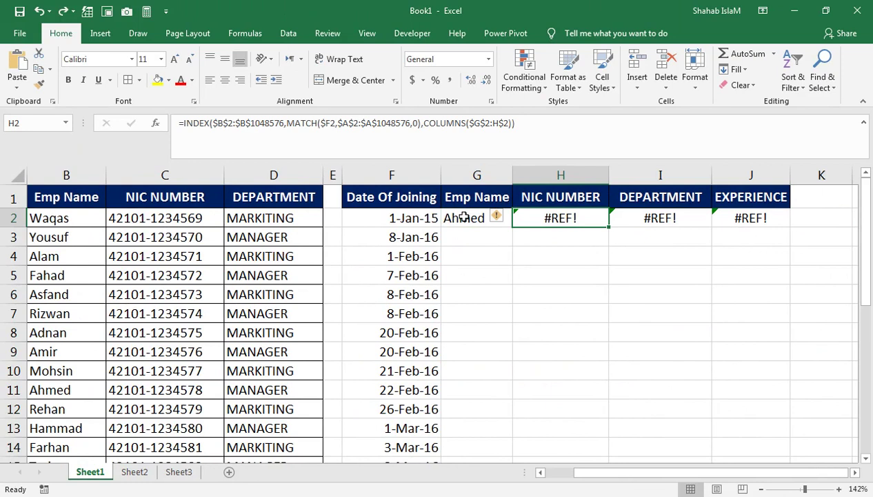
drag(528, 220, 717, 221)
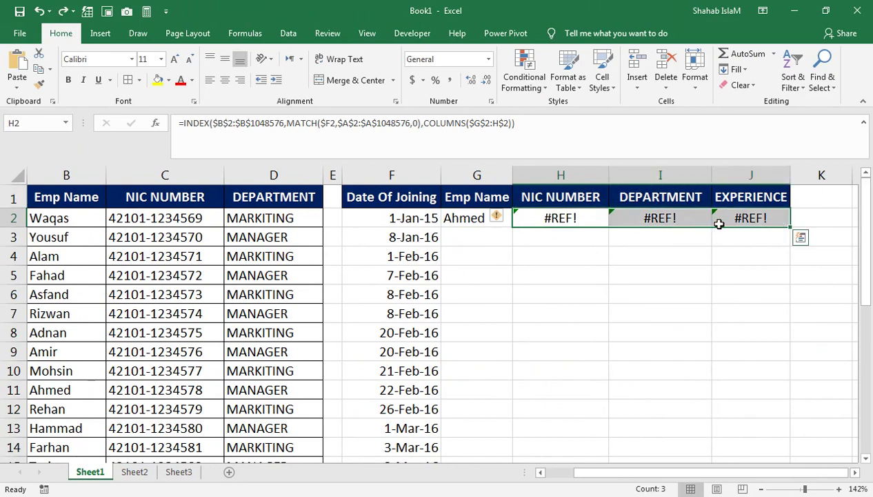
key(Delete)
click(504, 225)
double_click(497, 224)
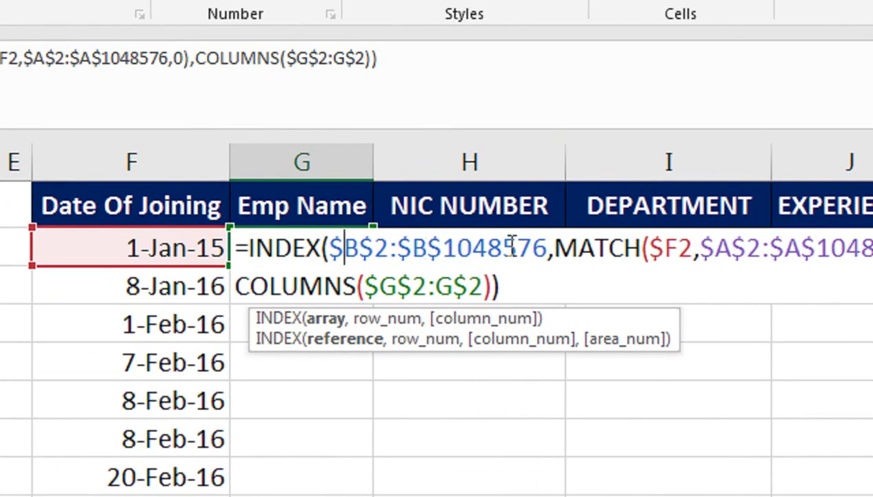
- Widen G2's INDEX range to absolute $B$2:$D$1048576 and enter it, returning Ahmed
drag(547, 249, 330, 250)
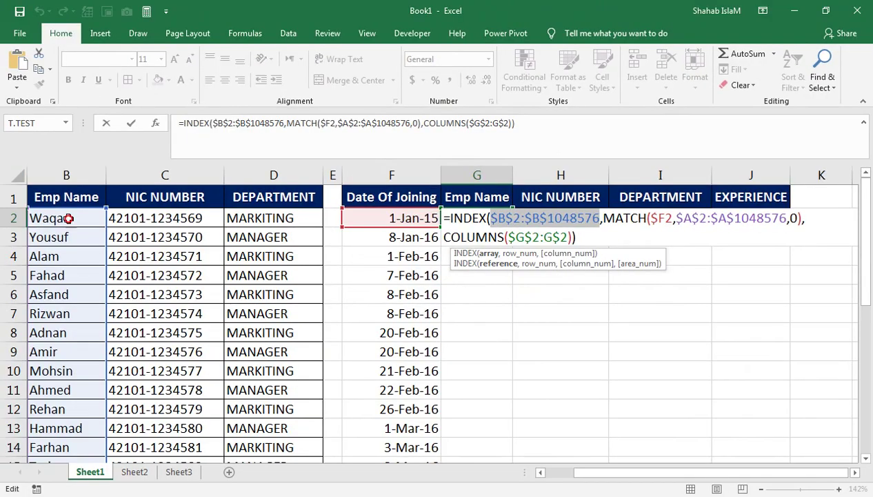
drag(69, 218, 314, 429)
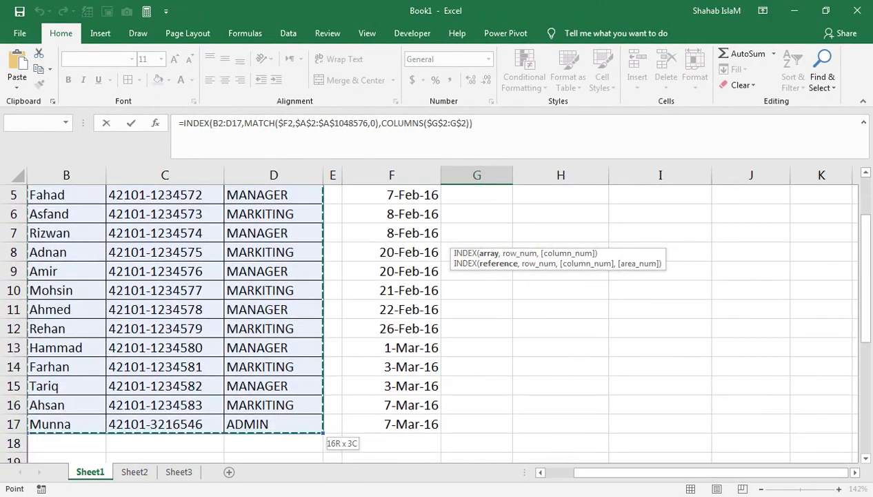
drag(313, 429, 314, 431)
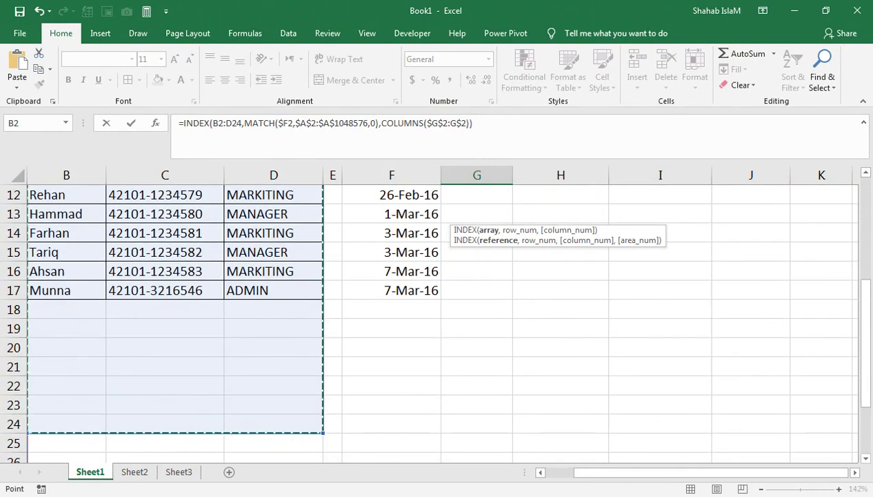
key(ctrl+shift+Down)
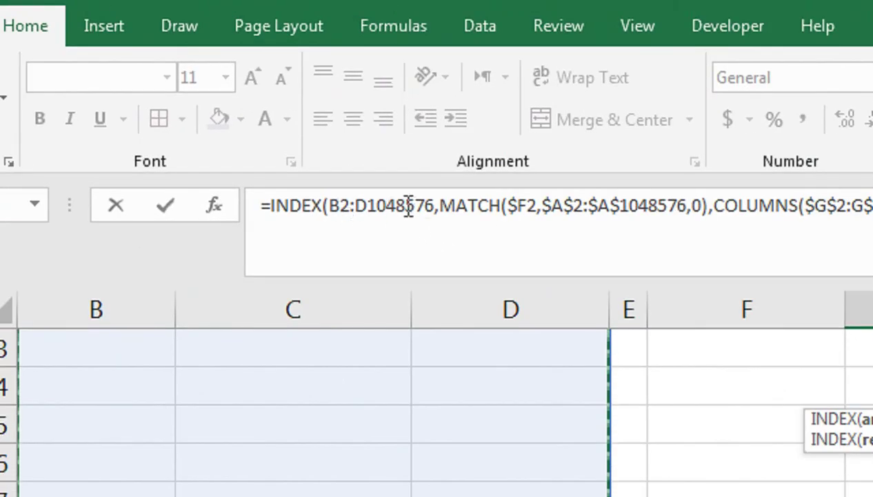
key(F4)
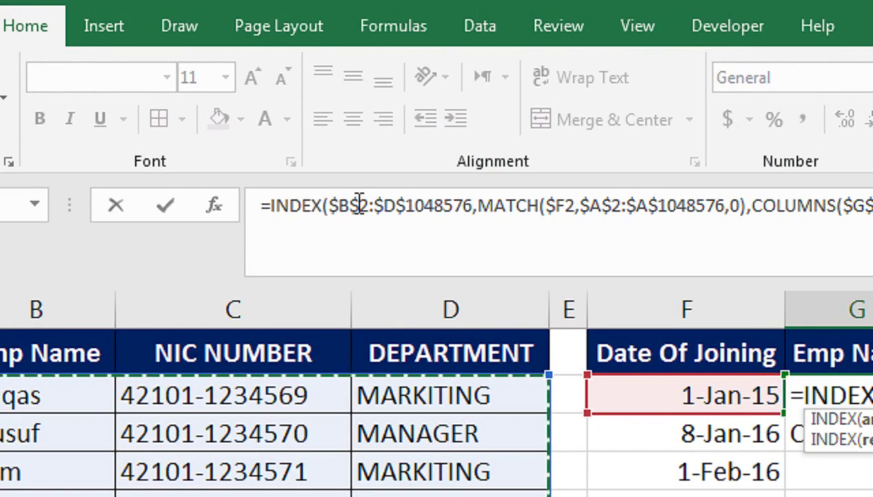
click(482, 207)
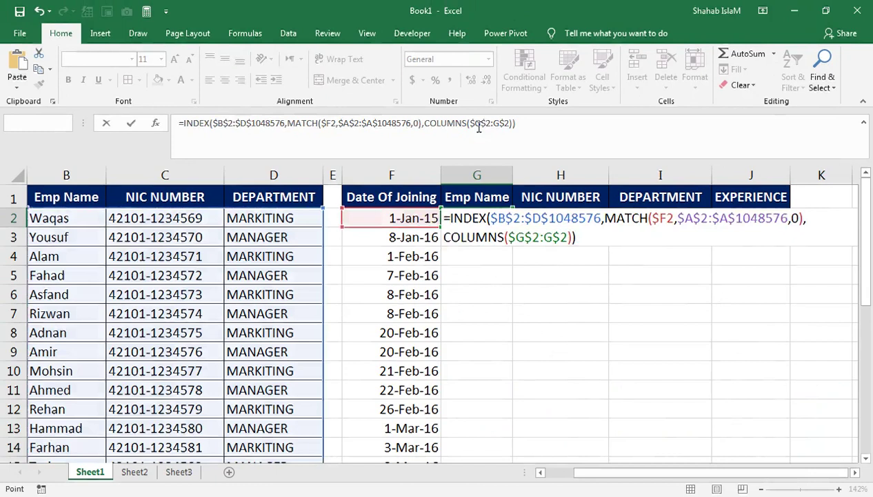
key(Return)
click(502, 222)
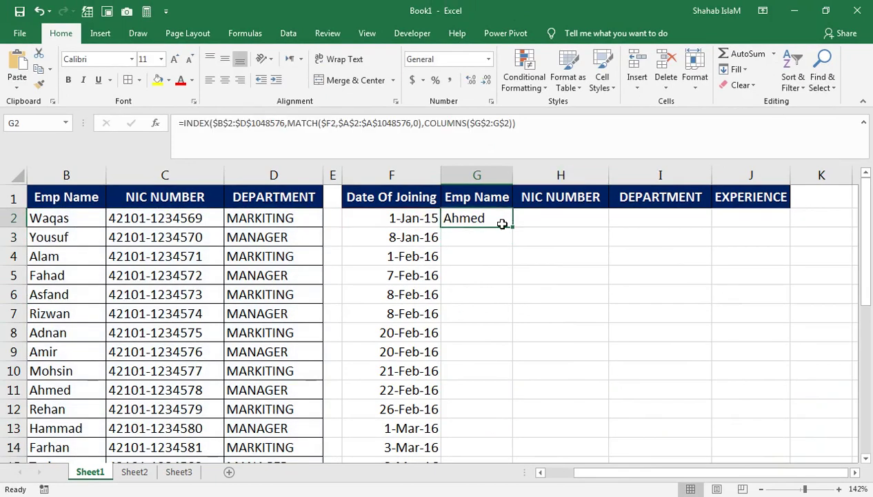
- Copy the lookup across G2:I2, clear J2's #REF!, and fill G2:I2 down to row 27
drag(514, 226, 759, 230)
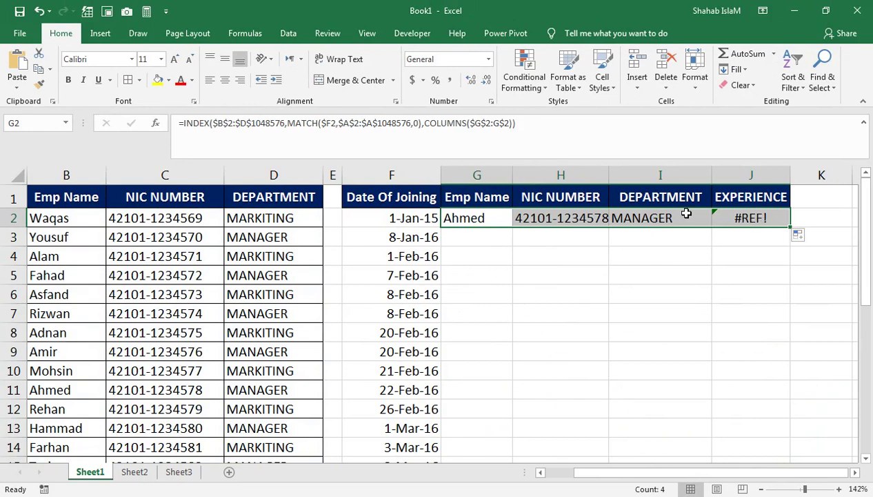
click(739, 218)
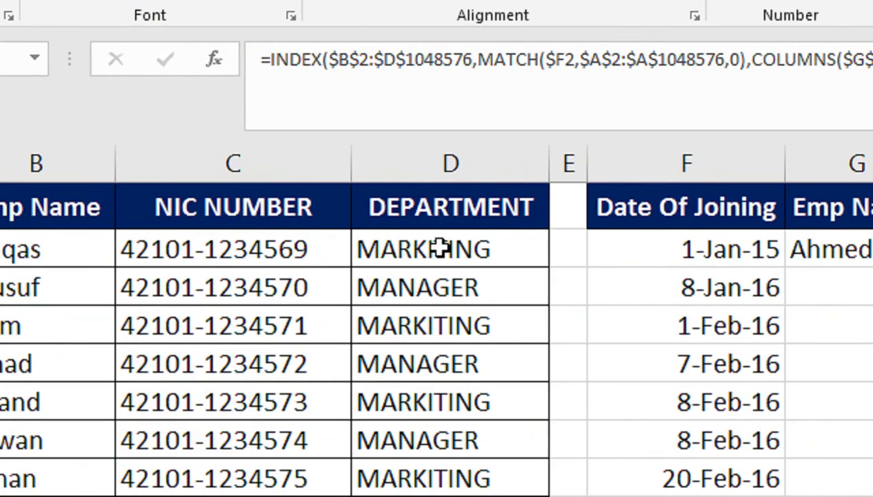
key(Delete)
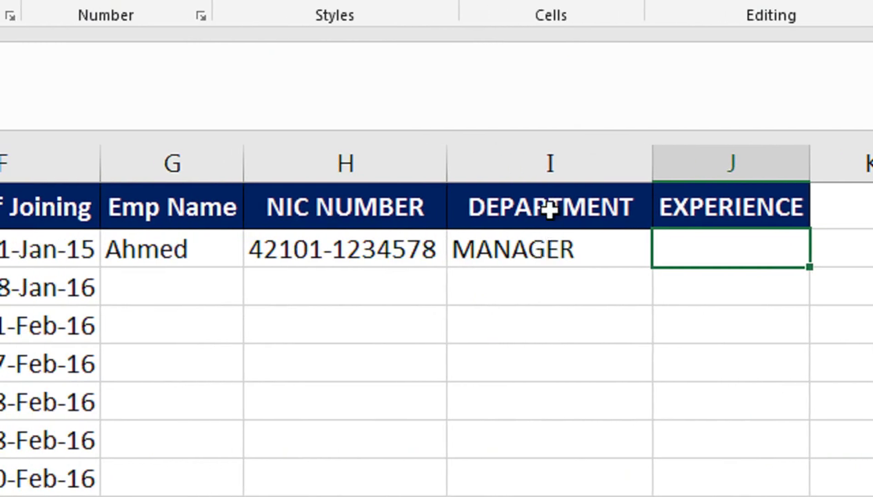
drag(226, 250, 569, 253)
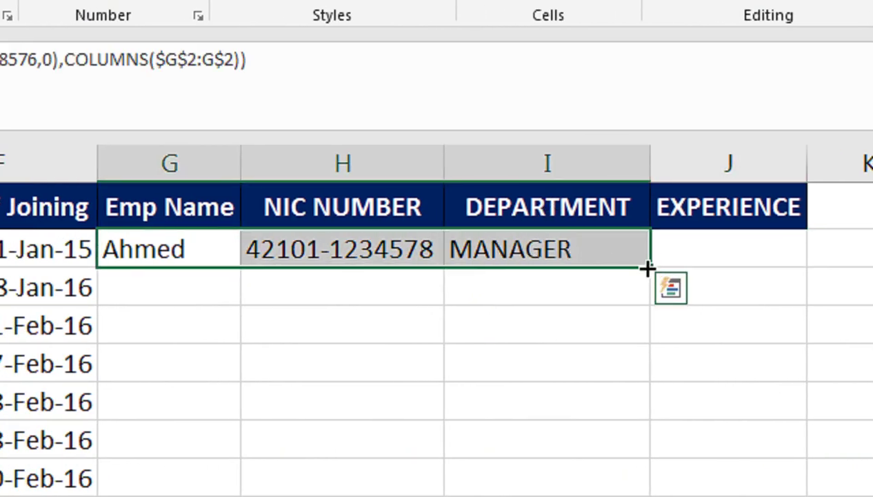
drag(647, 268, 605, 467)
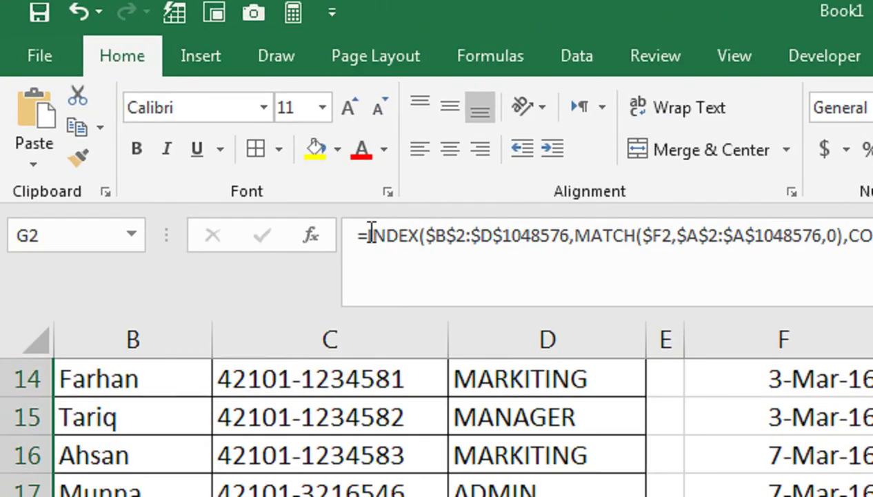
- Wrap G2's INDEX lookup in IFERROR so it returns a blank instead of #N/A
click(371, 233)
text(IFERROR()
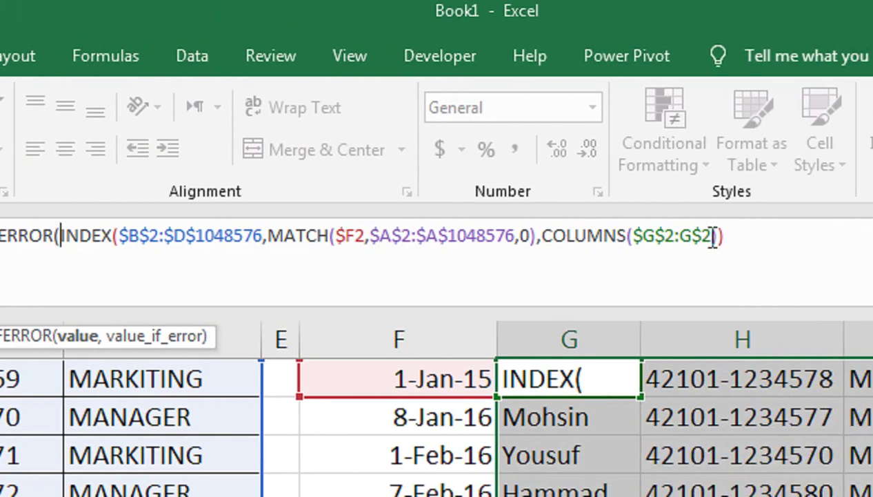
click(662, 233)
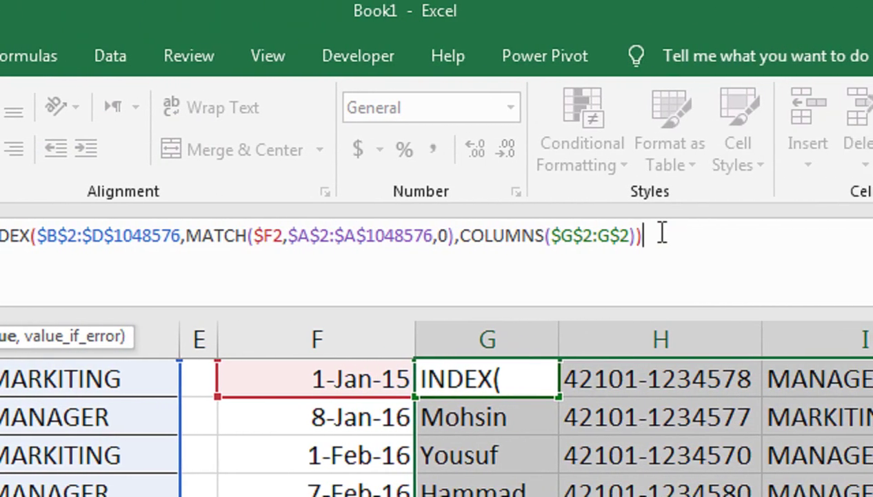
text(,")
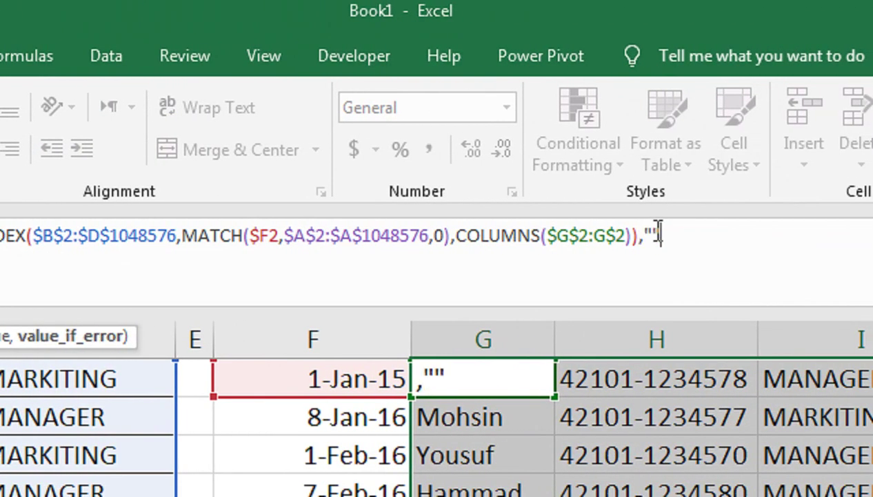
text())
key(Return)
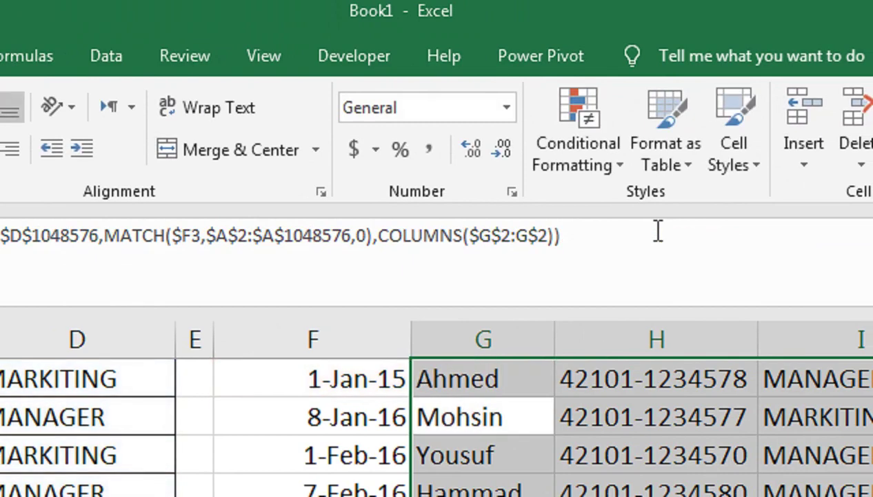
- Fill the IFERROR formula down G2:I27 and confirm row 18 now shows blanks
key(Up)
key(Up)
key(Down)
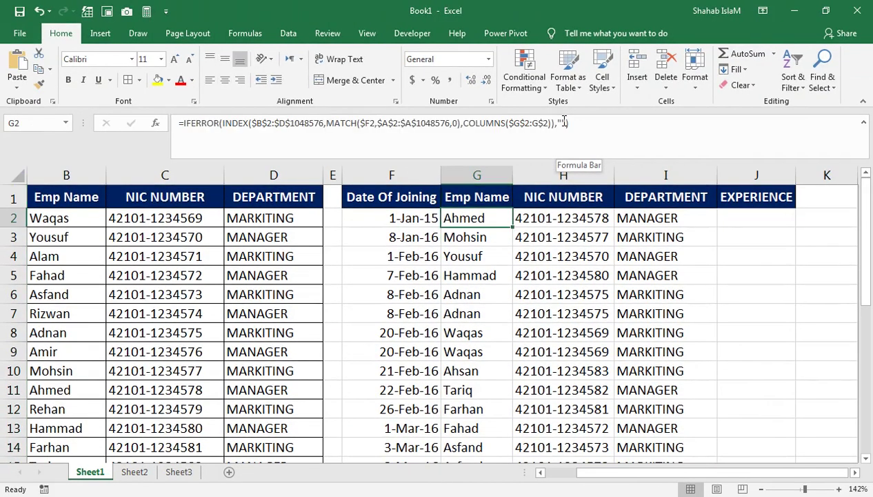
key(shift+Right)
key(shift+Right)
key(ctrl+shift+Down)
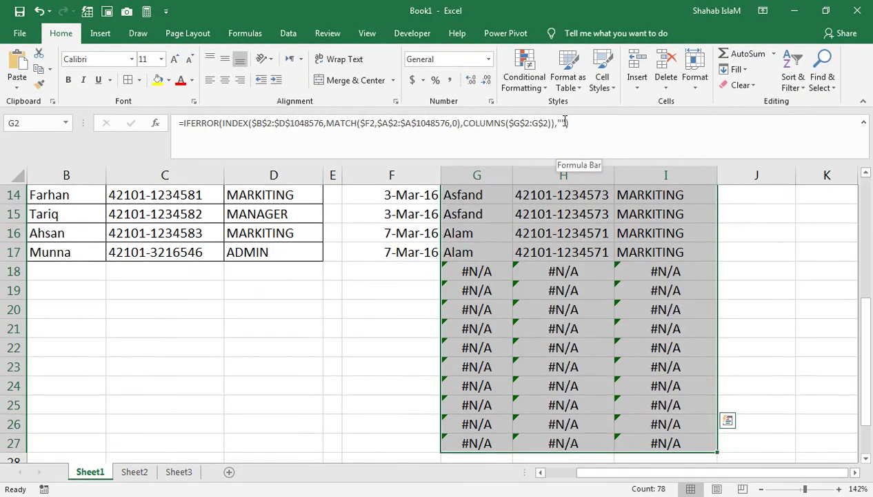
key(ctrl+d)
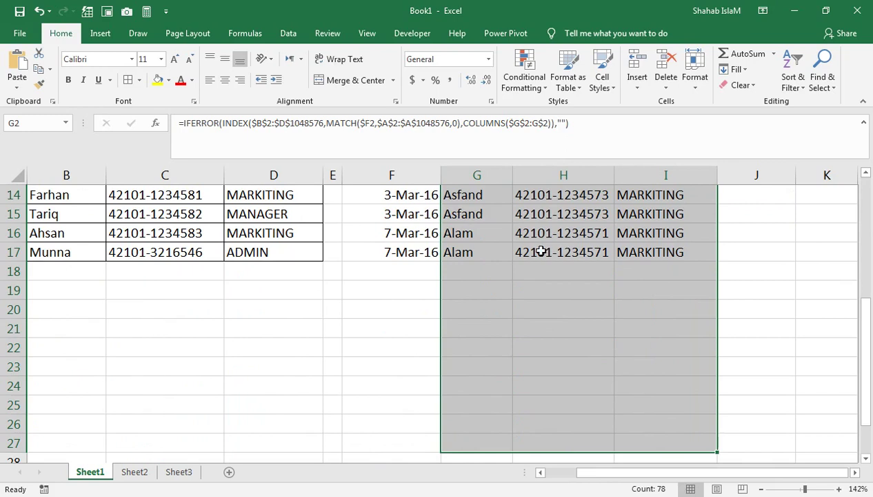
click(499, 275)
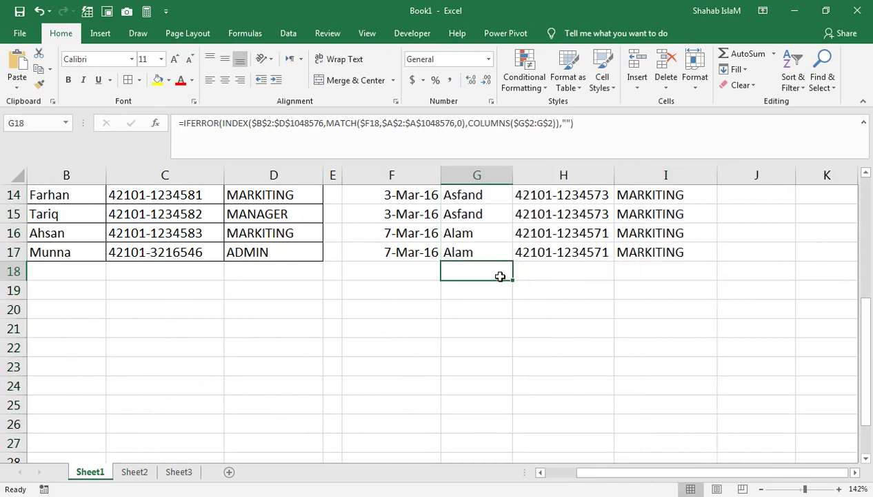
key(ctrl+Up)
key(ctrl+Up)
key(Right)
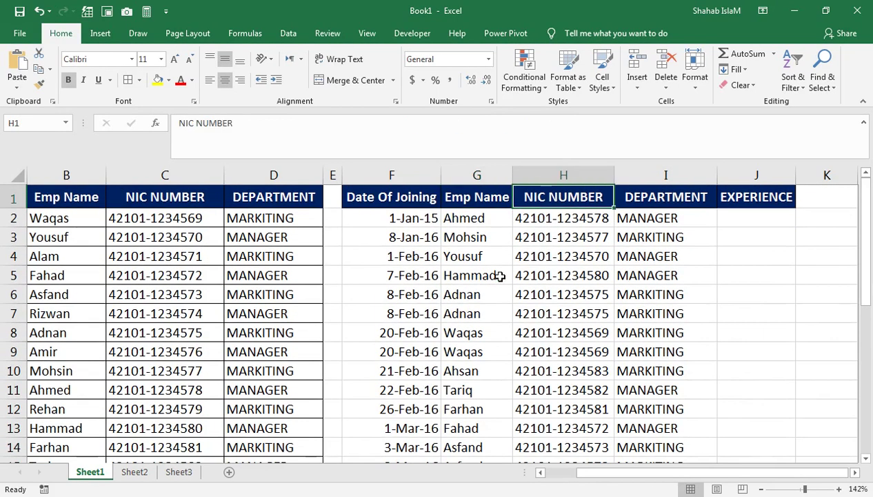
- Enter =DATEDIF(F2,TODAY(),"Y") in J2 so it shows 6 years of experience
key(Right)
key(Right)
key(Down)
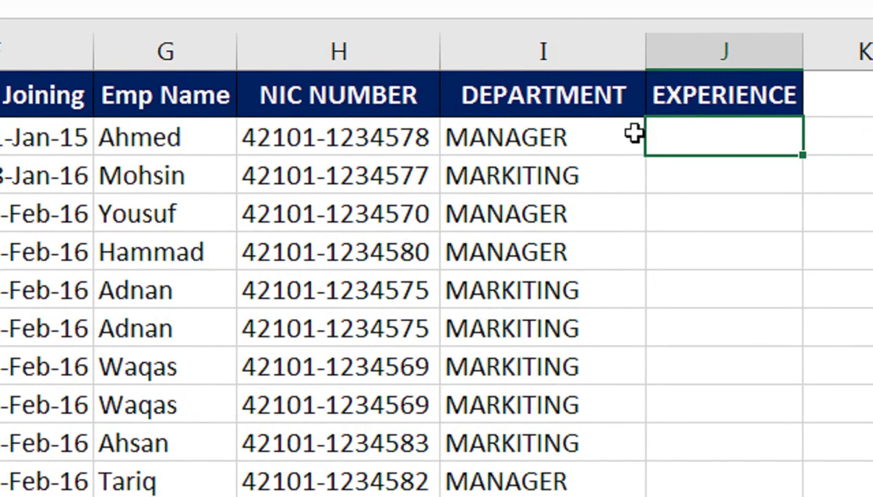
text(=)
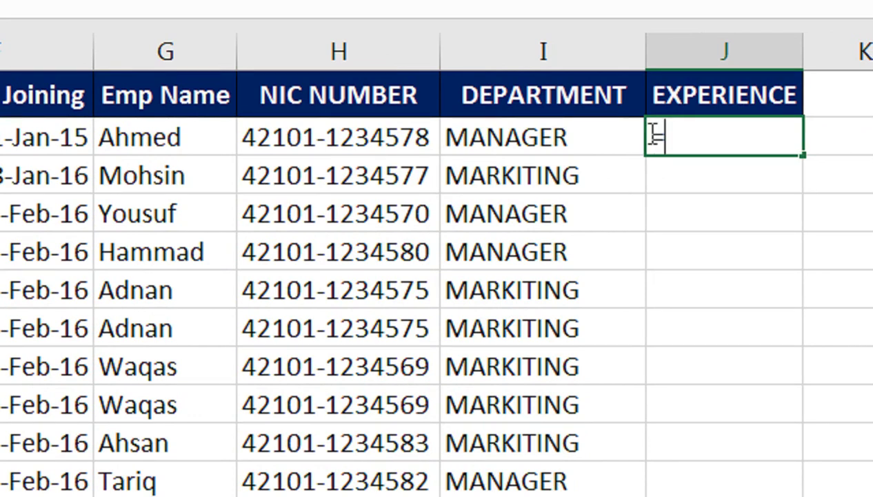
text(DATEDIF)
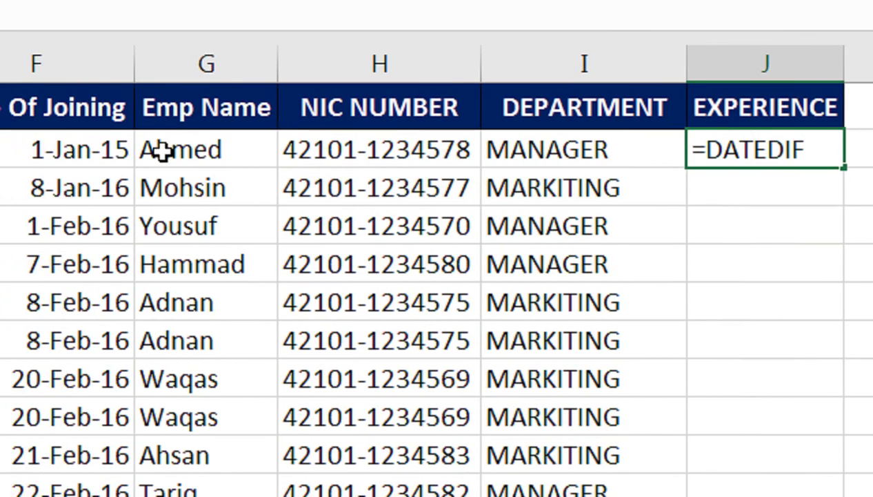
click(205, 149)
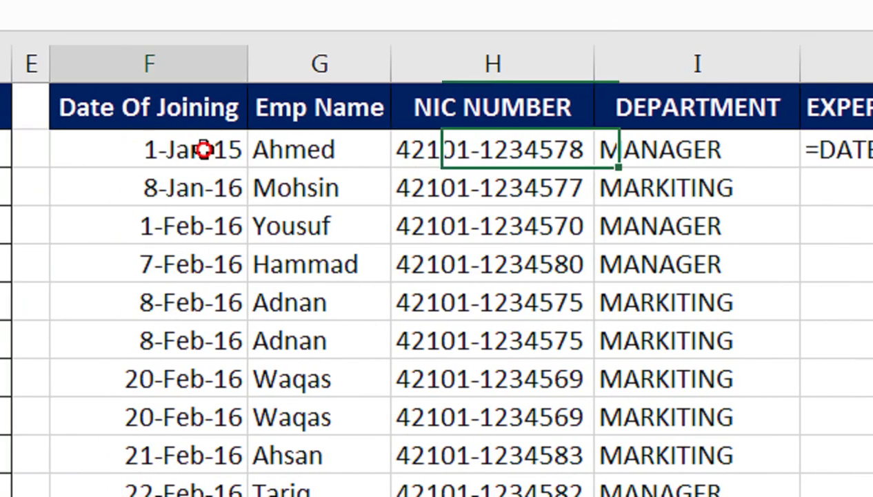
click(656, 143)
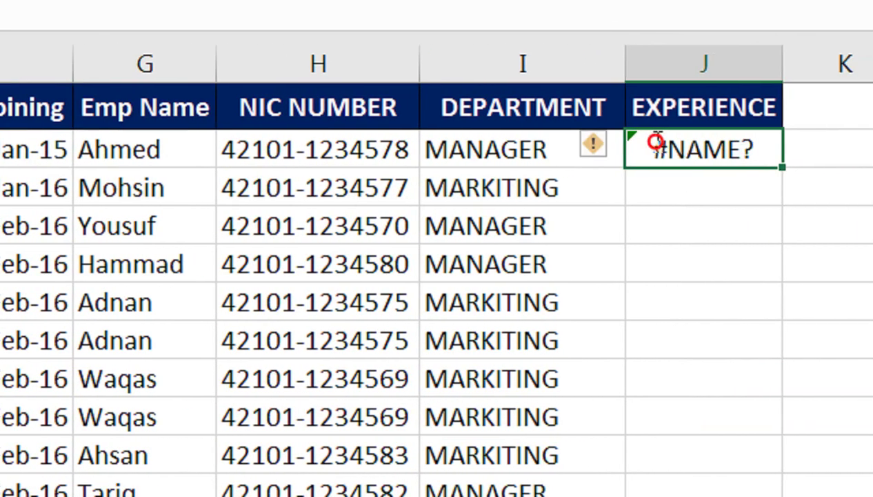
double_click(655, 143)
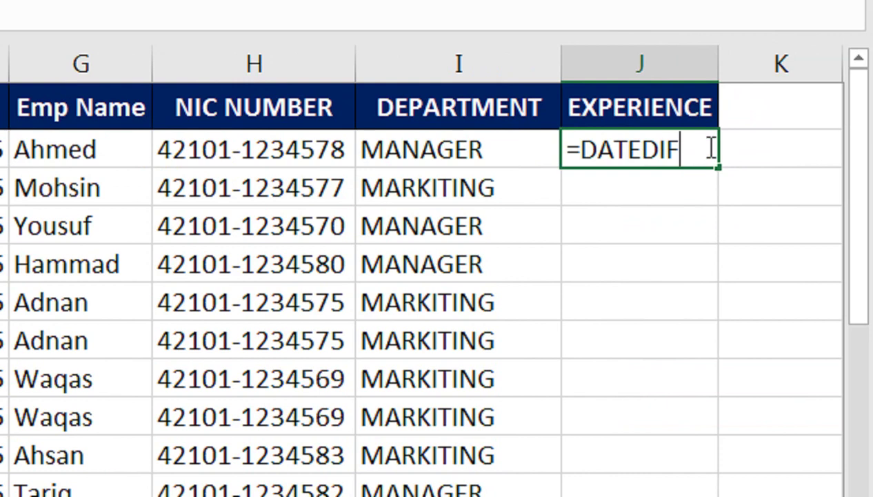
text(()
click(201, 151)
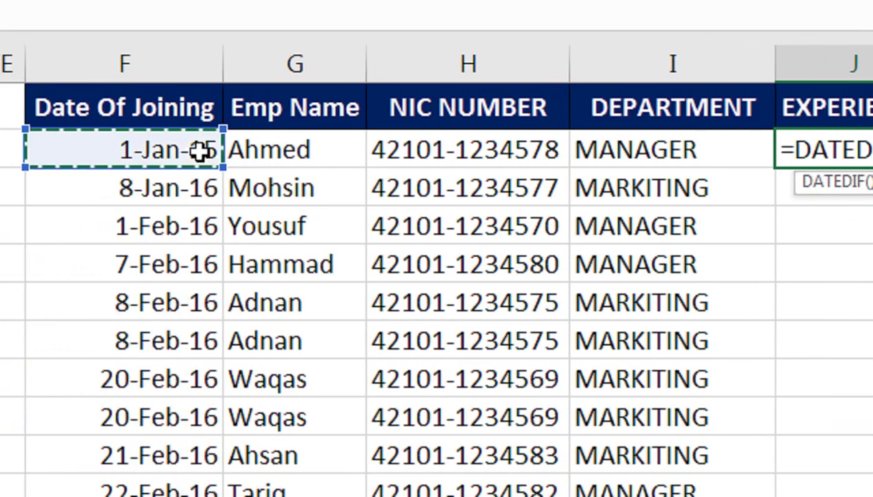
text(,)
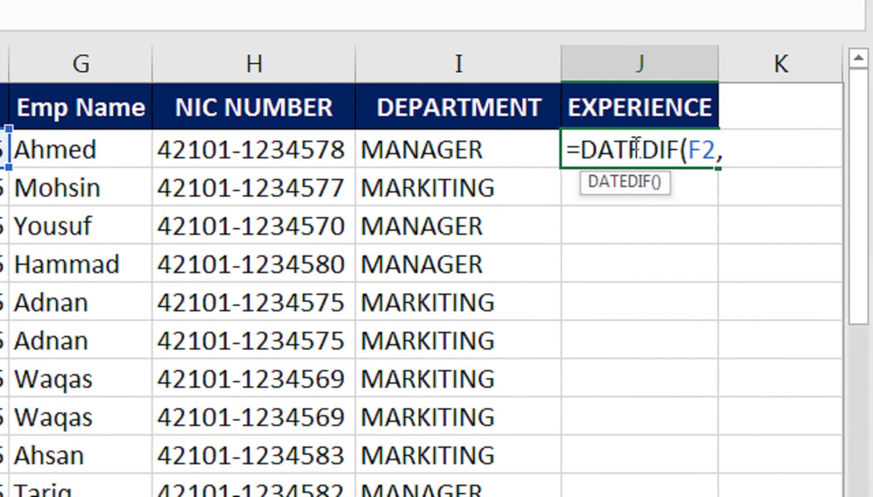
text(TODAY)
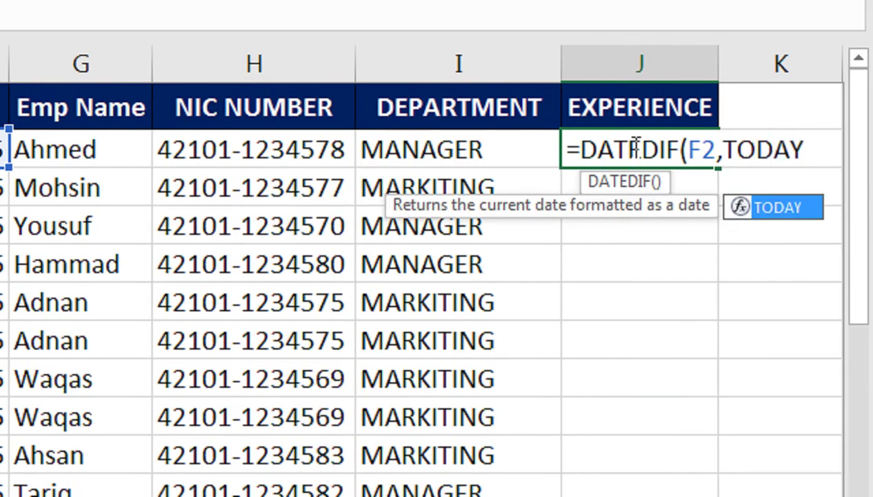
text((),)
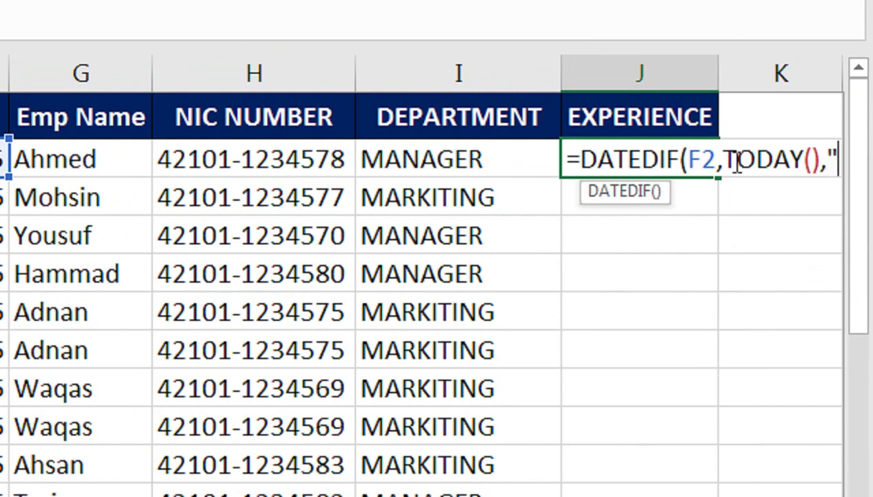
text(Y()
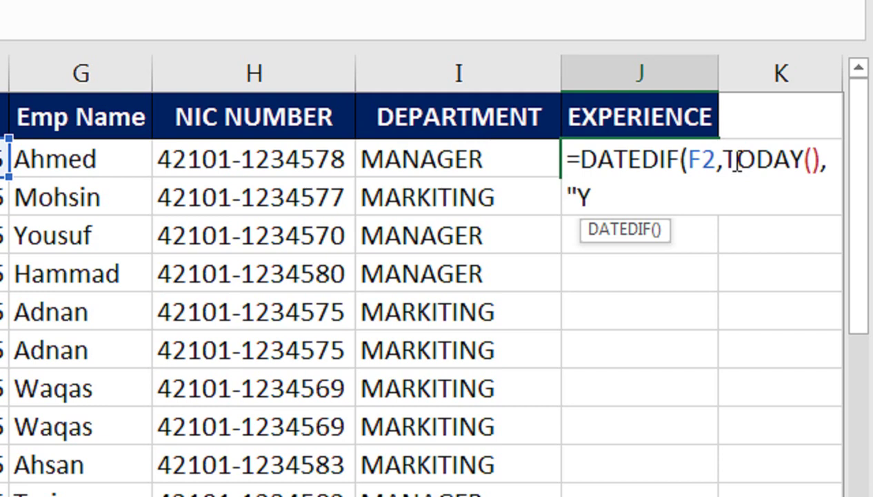
text())
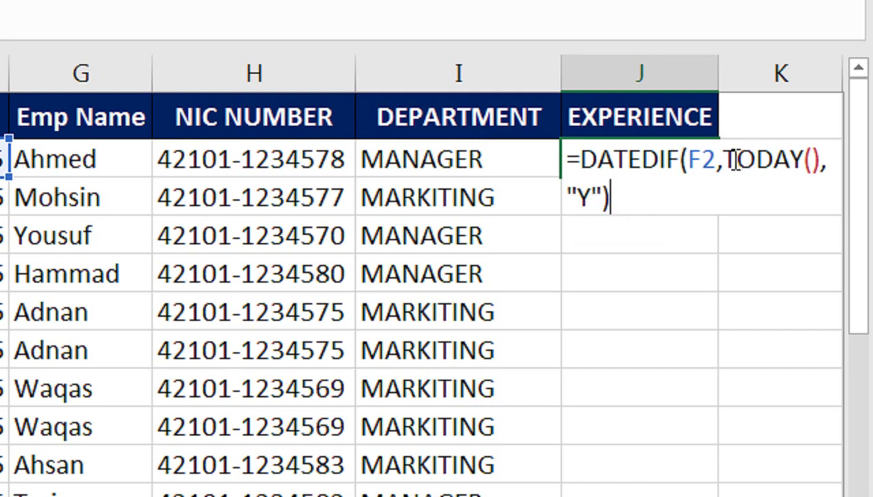
key(Return)
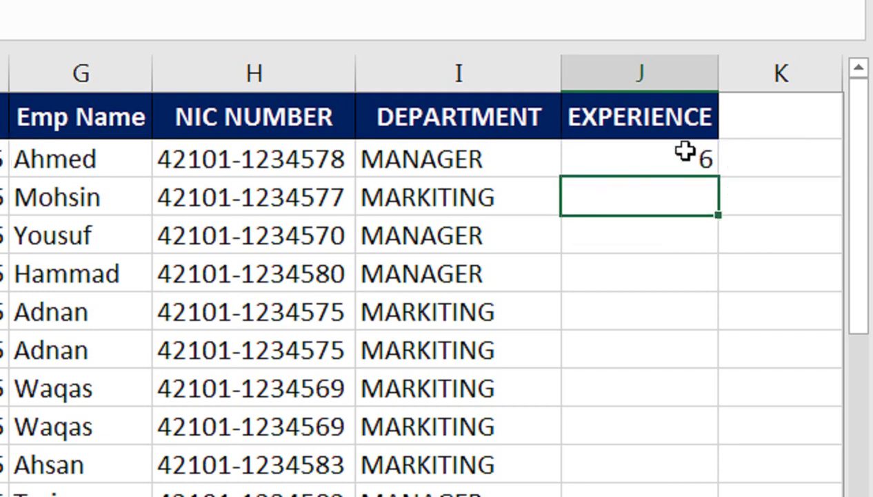
- Drag J2's DATEDIF experience formula down column J
click(676, 149)
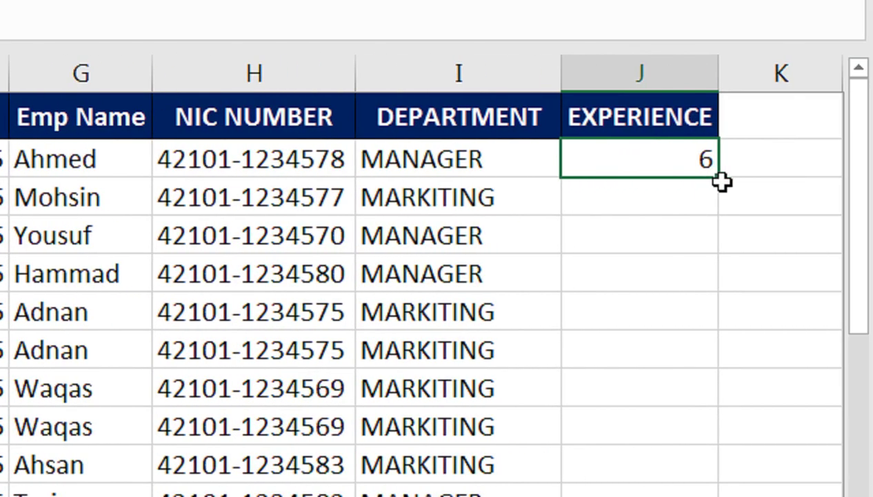
drag(715, 181, 691, 369)
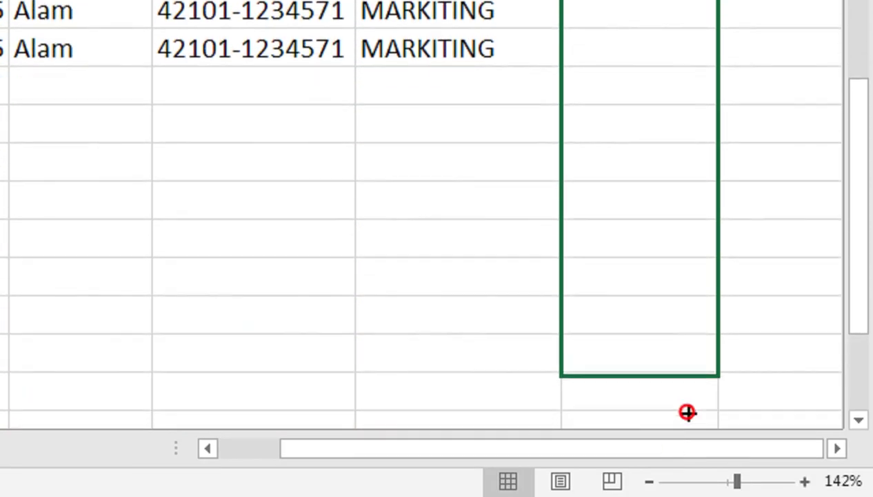
mouse_move(669, 196)
mouse_down()
mouse_move(640, 74)
mouse_move(623, 144)
mouse_up()
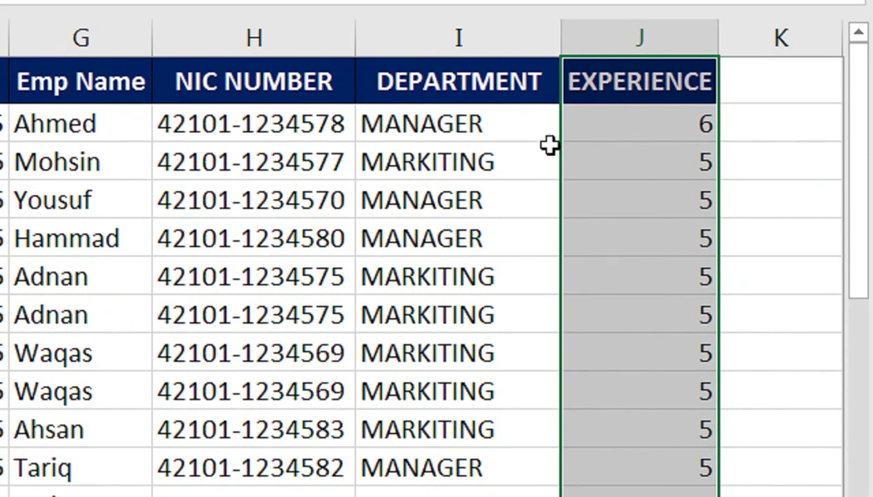
- Change J2 to =IFERROR(DATEDIF(F2,TODAY(),"Y"),"") and fill it down the EXPERIENCE column
click(620, 125)
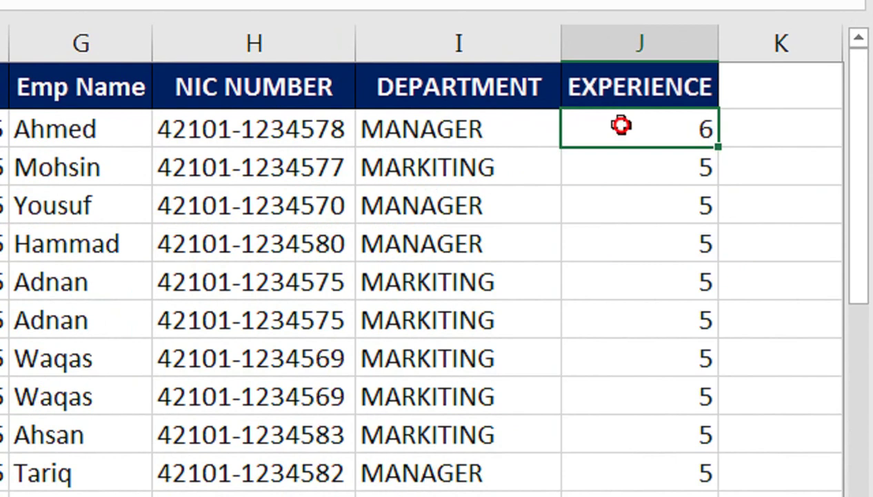
double_click(620, 124)
click(584, 122)
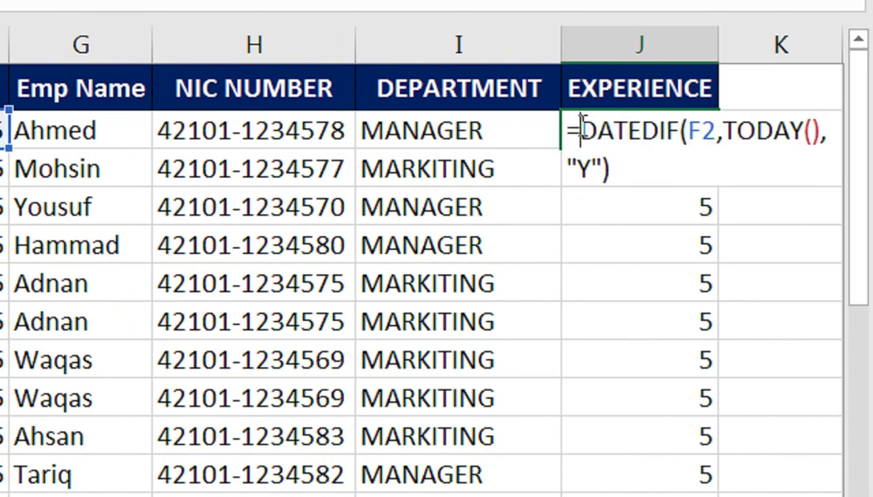
text(IF)
key(Down)
key(Tab)
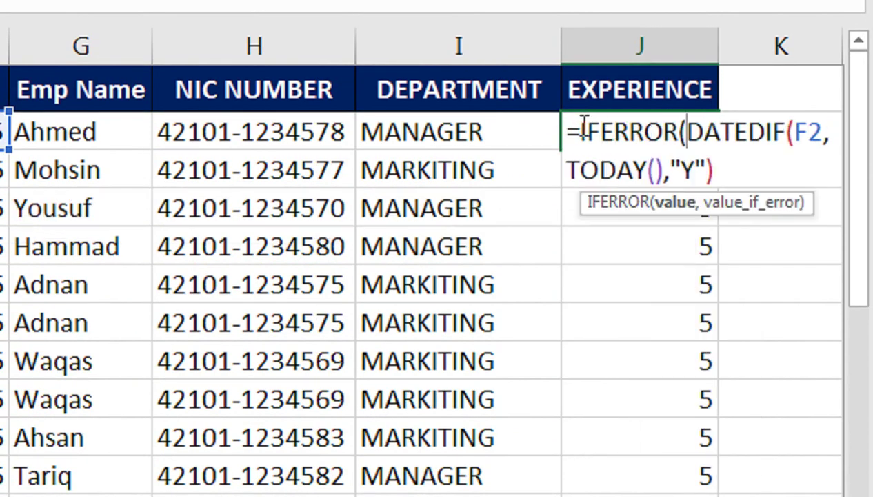
text(,)
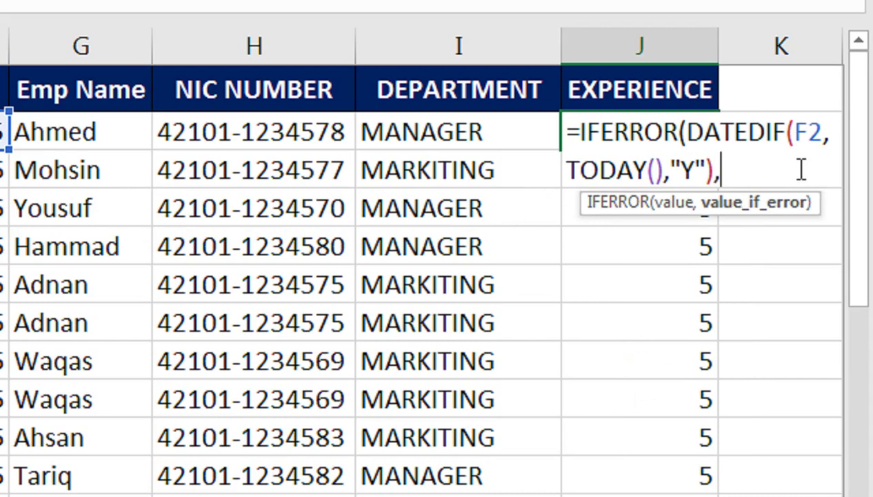
key(Return)
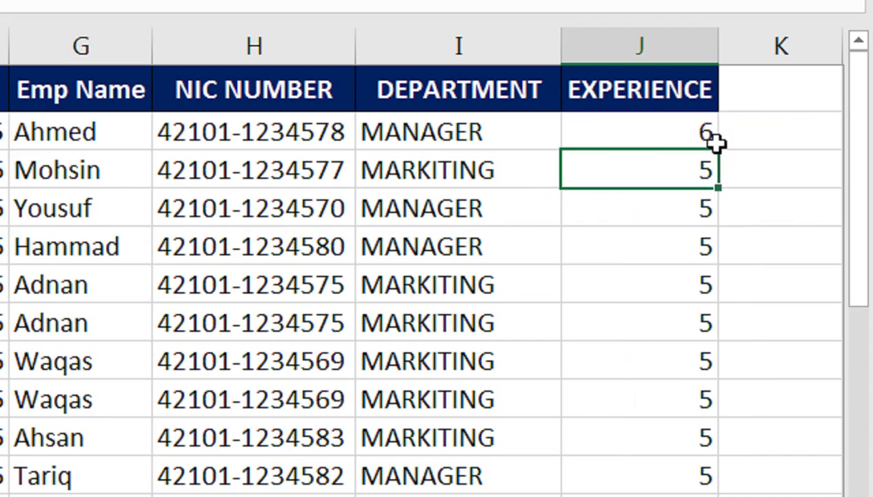
click(715, 141)
double_click(717, 155)
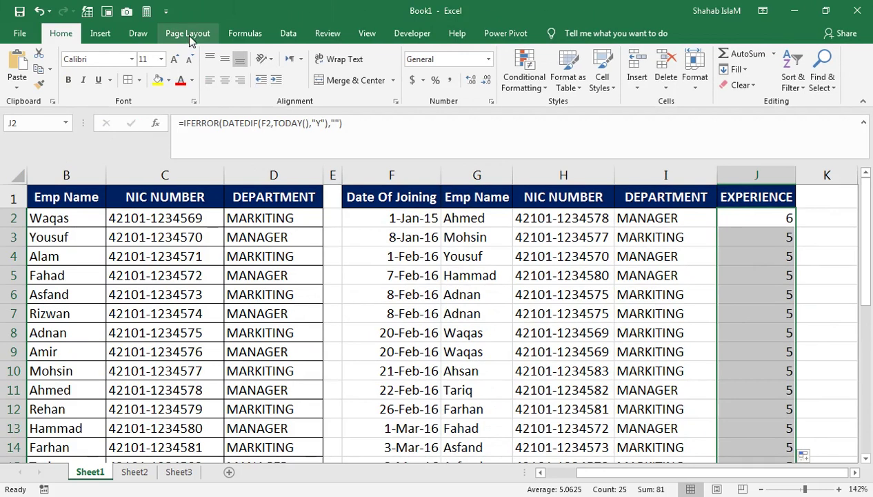
- Center and bold the Experience values
click(217, 82)
click(225, 81)
click(67, 80)
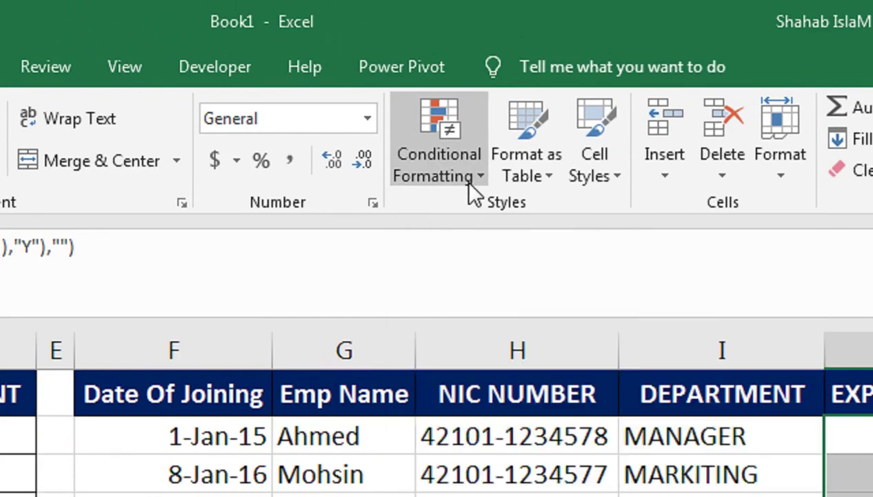
- Start an Equal To highlight rule, then cancel it
click(470, 186)
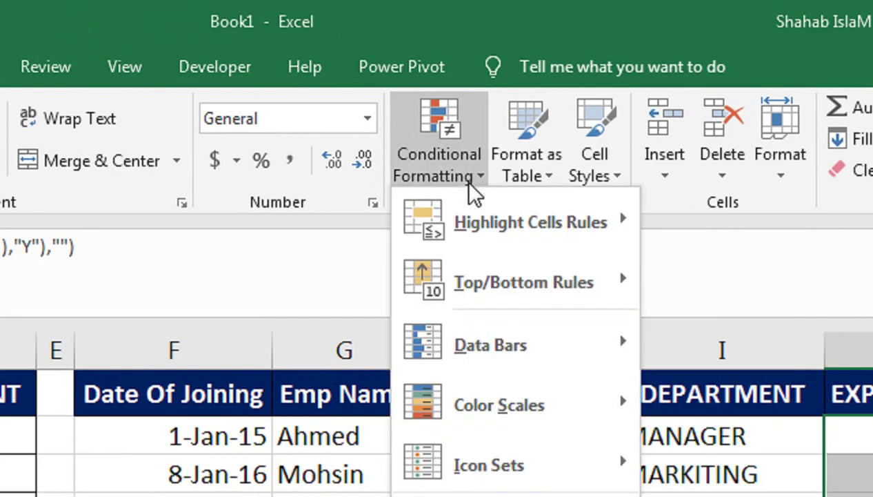
mouse_move(567, 347)
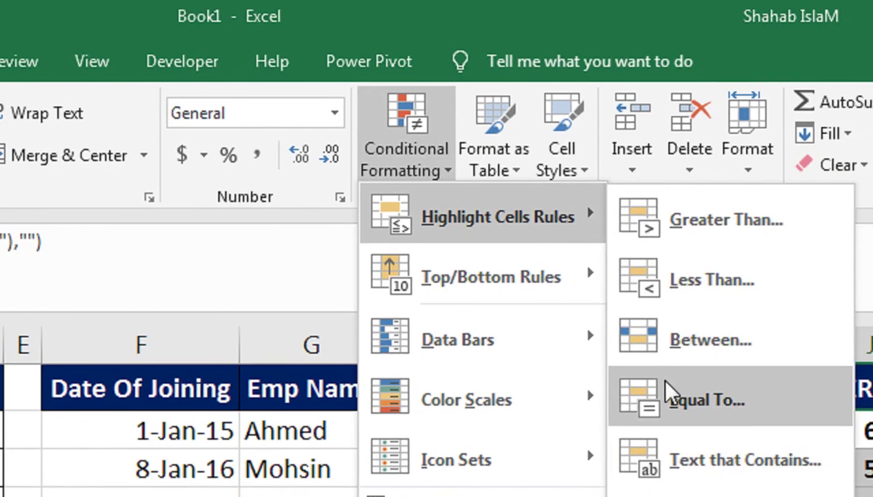
click(690, 394)
key(BackSpace)
key(BackSpace)
key(BackSpace)
text(5)
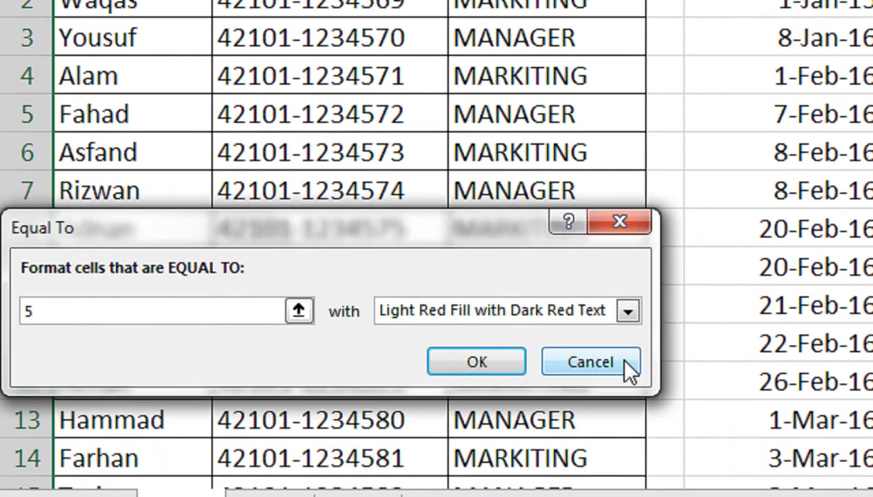
click(629, 366)
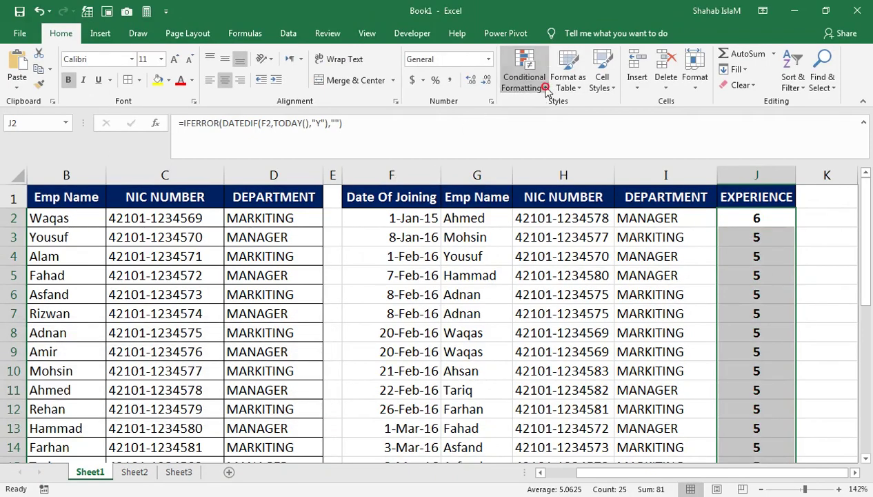
- Highlight experience greater than 5 with Green Fill with Dark Green Text
click(546, 88)
mouse_move(538, 109)
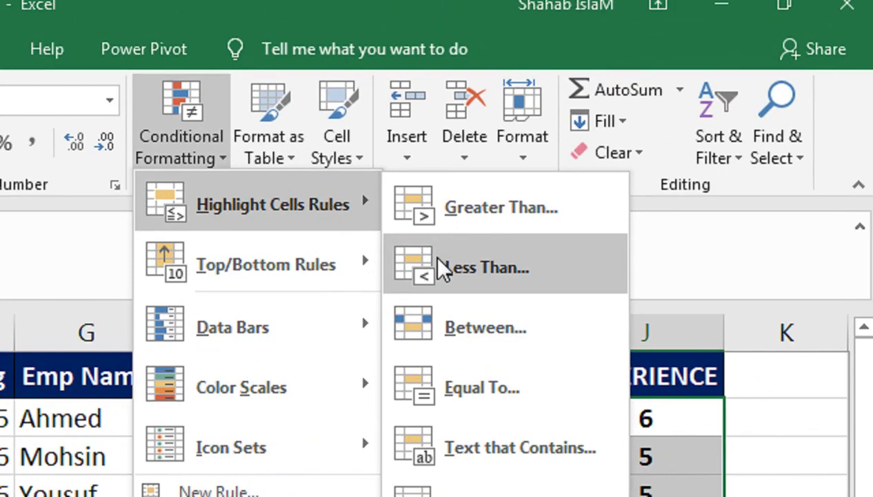
click(460, 219)
click(24, 376)
text(5)
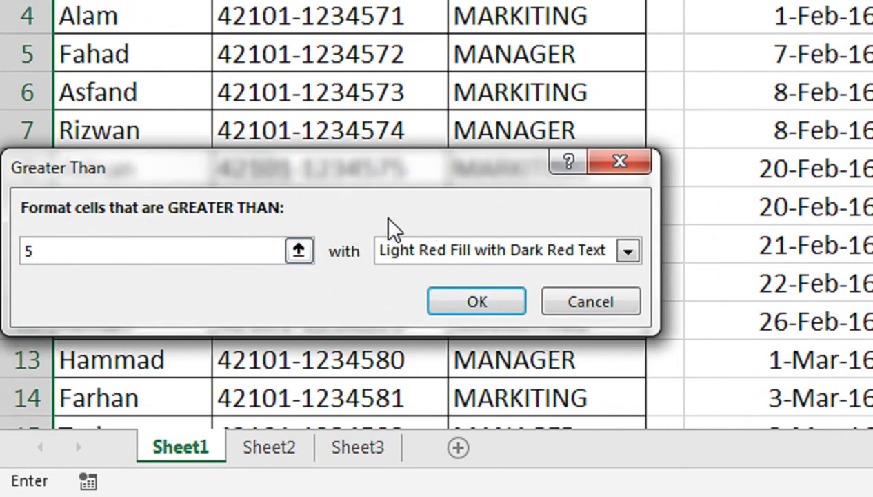
click(436, 249)
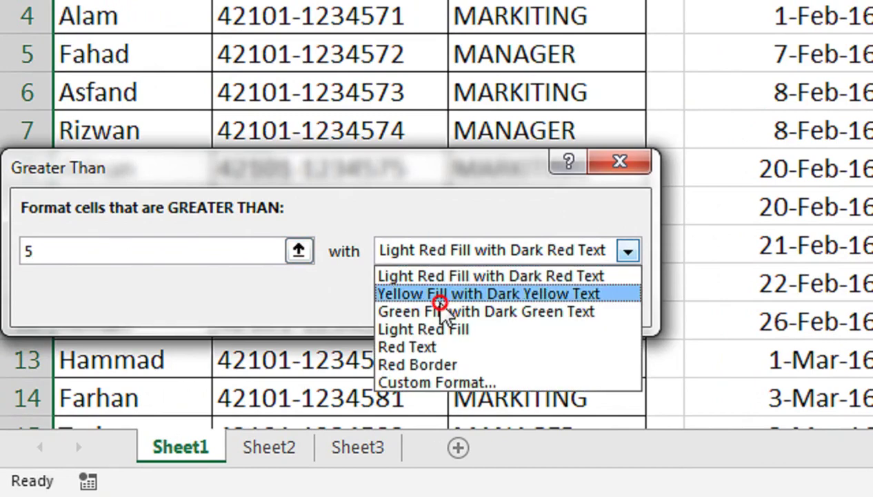
click(442, 310)
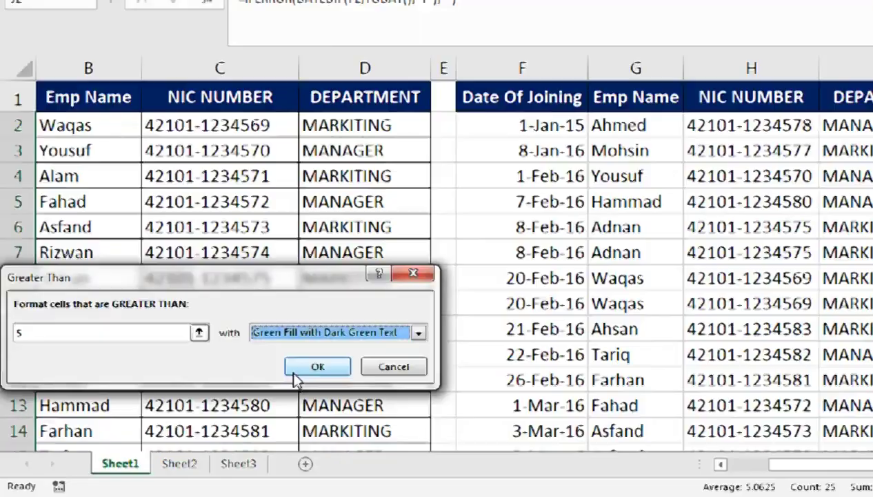
click(441, 312)
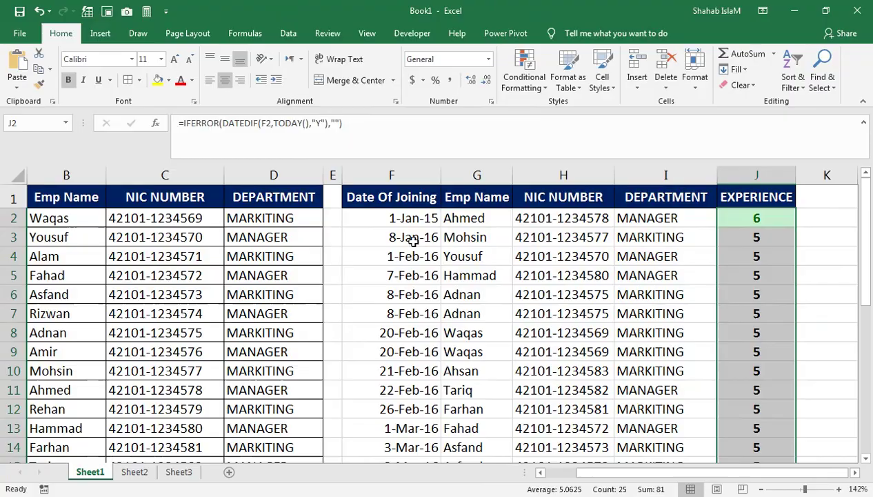
- Apply All Borders to the sorted table range F2:J26
drag(391, 218, 752, 465)
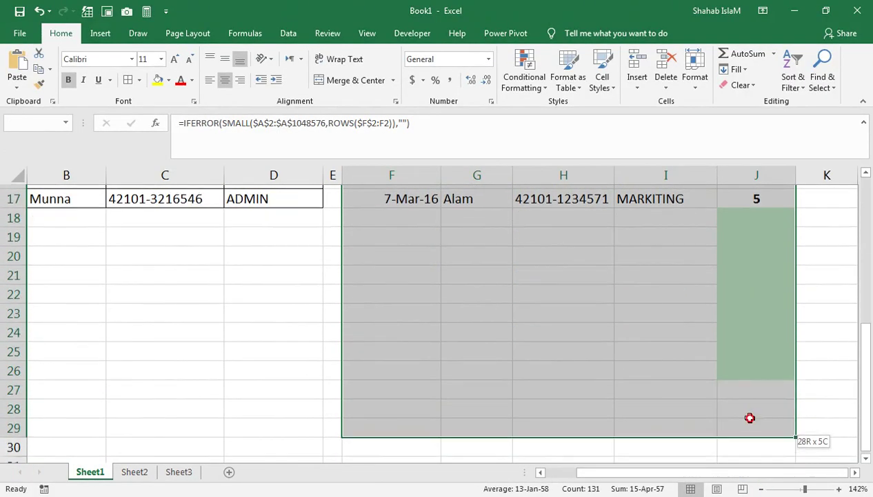
drag(751, 464, 751, 373)
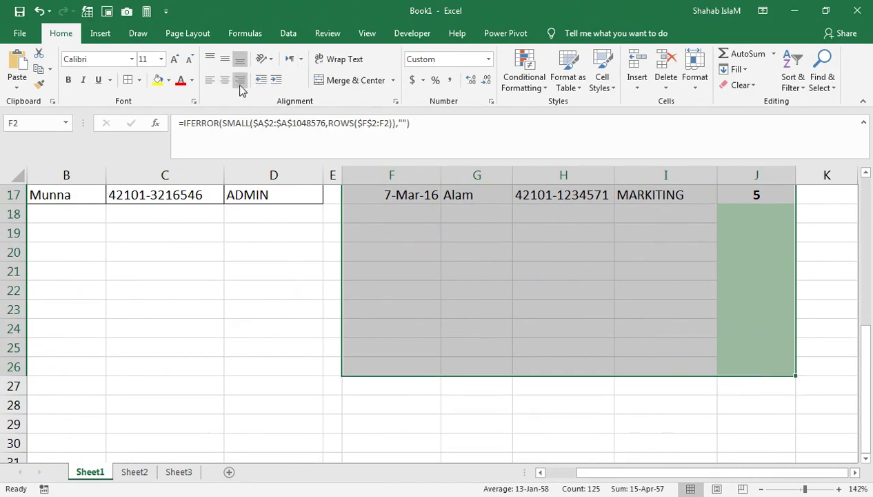
click(138, 80)
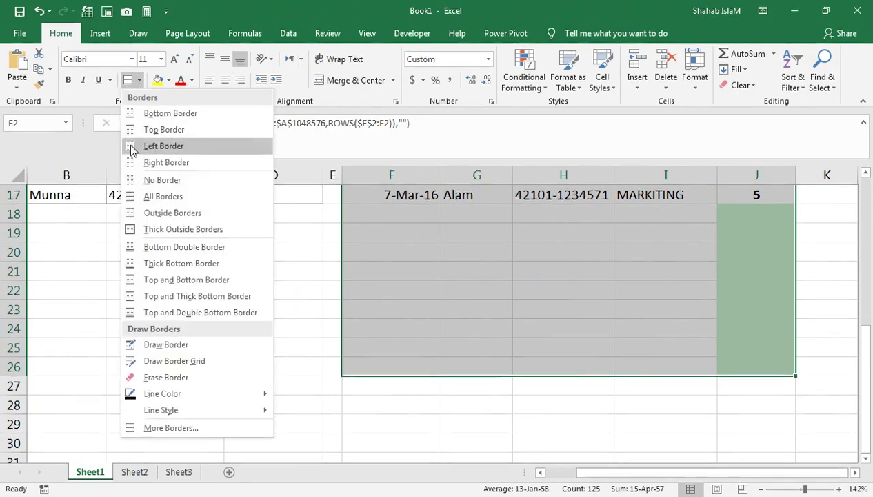
click(160, 195)
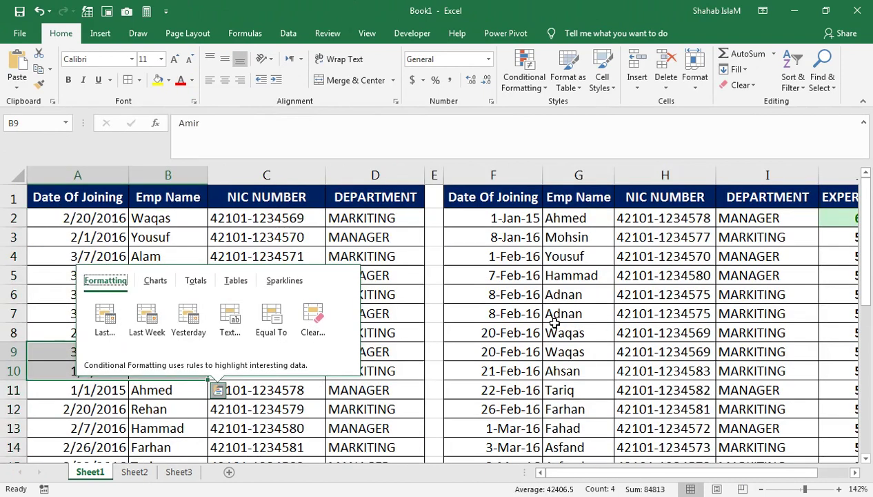
- Select G6:I8, I9:J9 and F1:G4 to check the lookup results and sorted dates
mouse_move(564, 332)
mouse_down()
mouse_move(764, 295)
mouse_move(852, 317)
mouse_up()
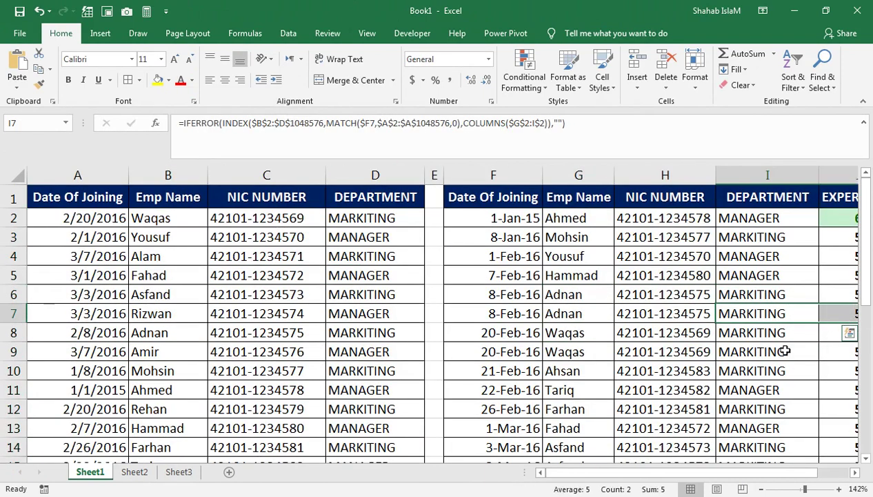
drag(779, 352, 836, 353)
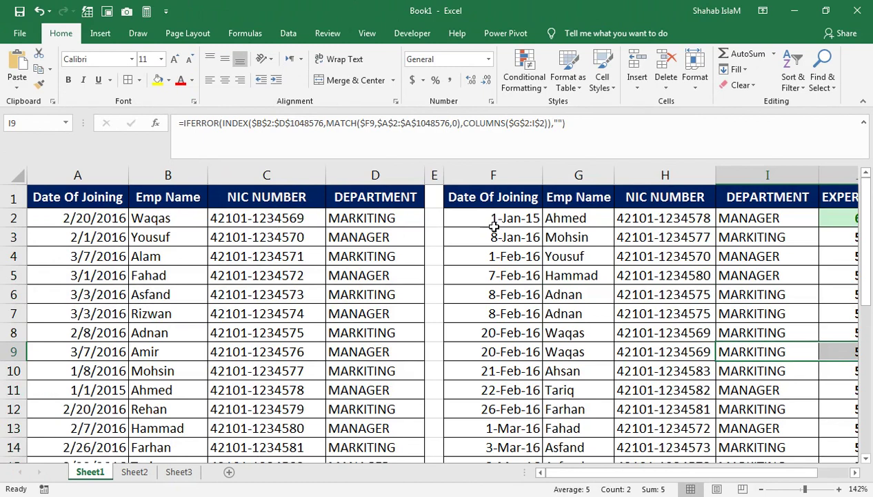
drag(493, 256, 555, 146)
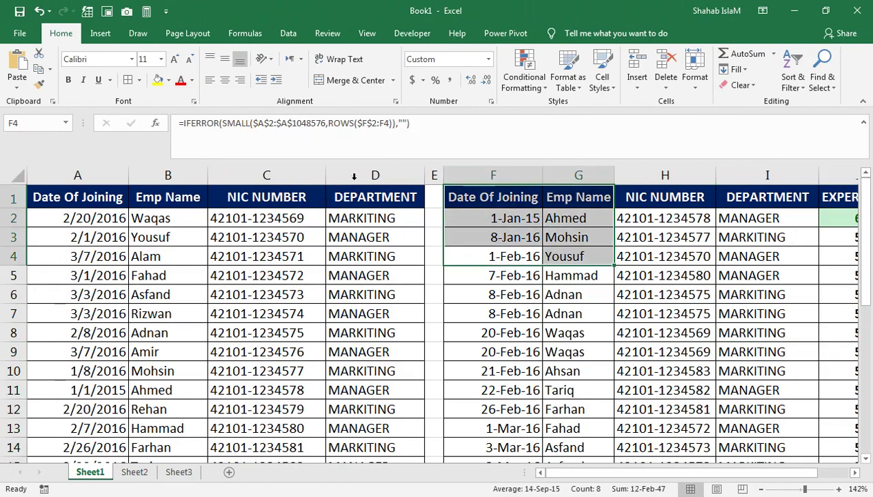